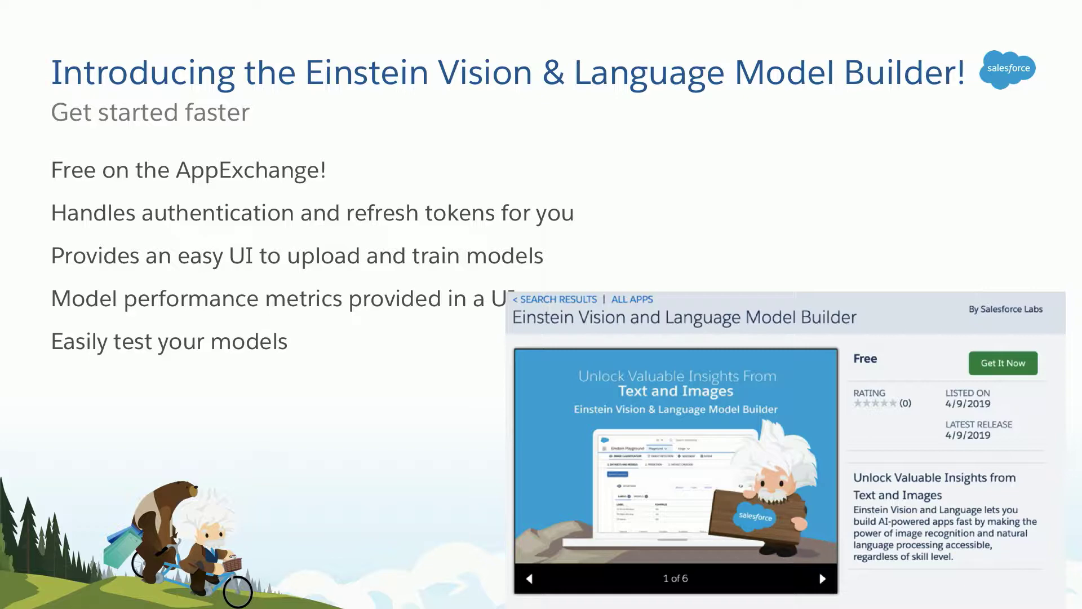
Advance the presentation to the Demo title slide, slide 8 of 13.
key(Right)
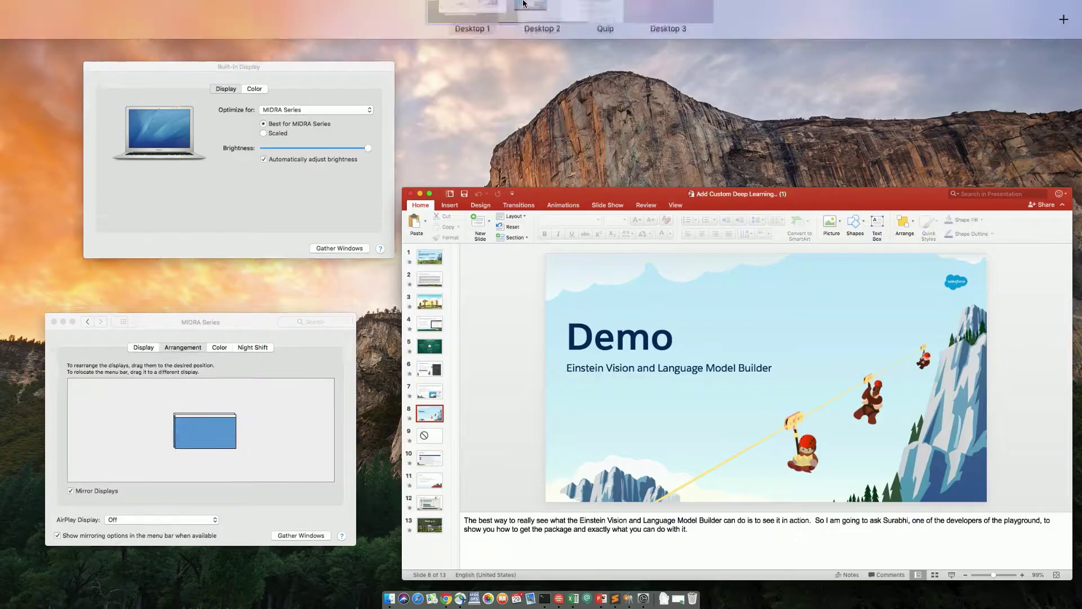
Switch to Chrome and go from the Einstein signup page to the Einstein Platform Playground.
click(594, 36)
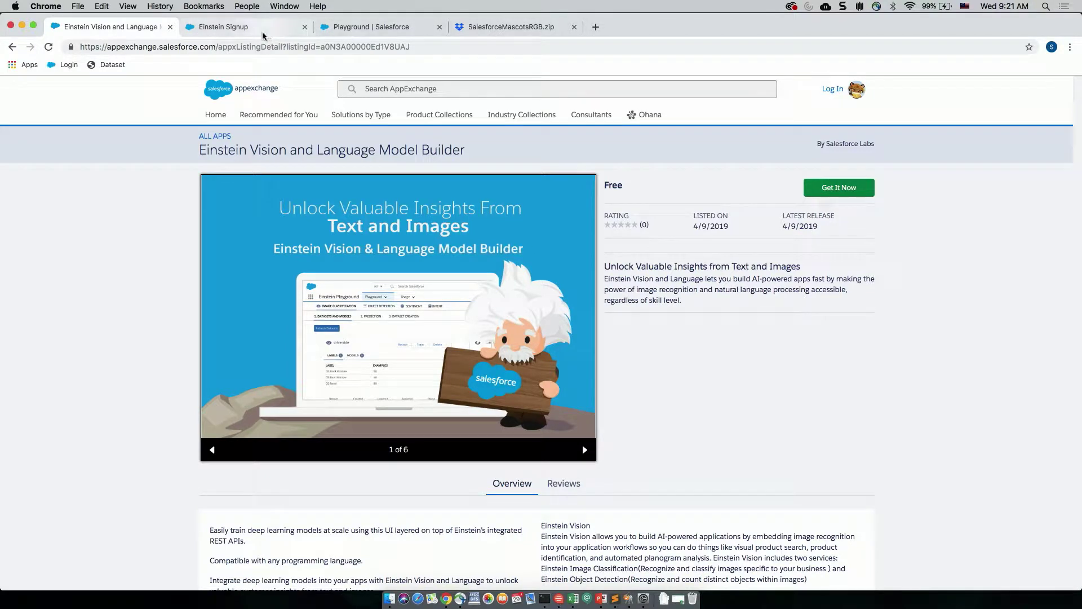
click(262, 34)
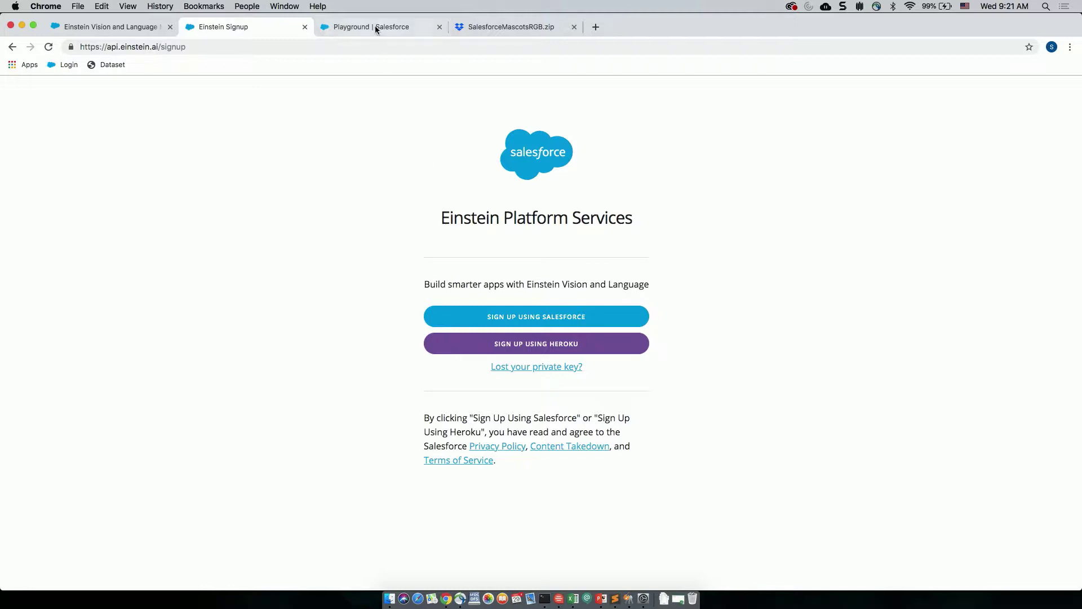
click(341, 29)
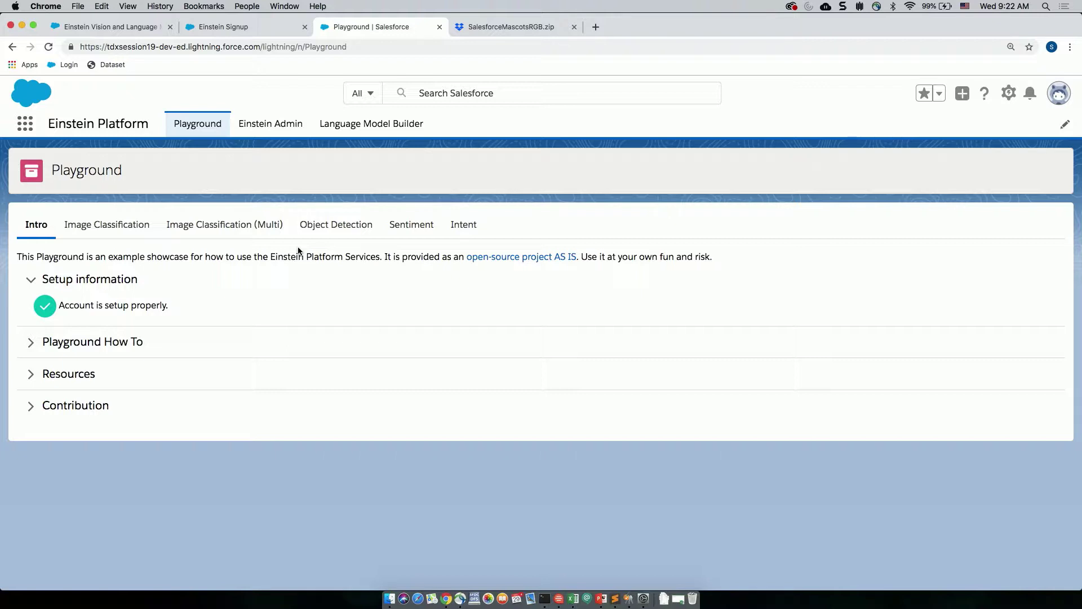
click(263, 128)
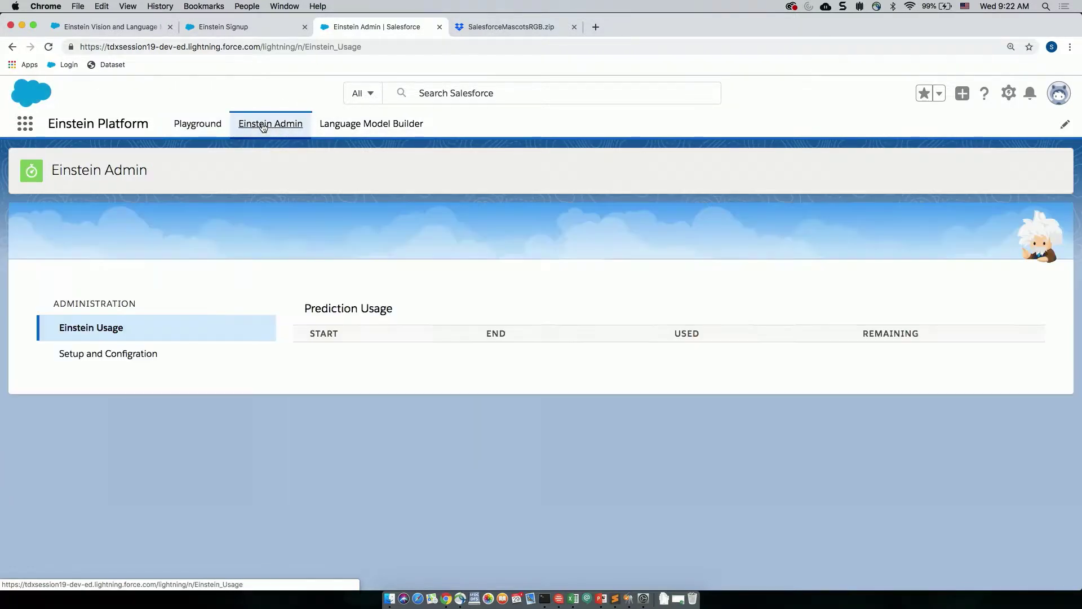
click(124, 354)
scroll(399, 451, down, 3)
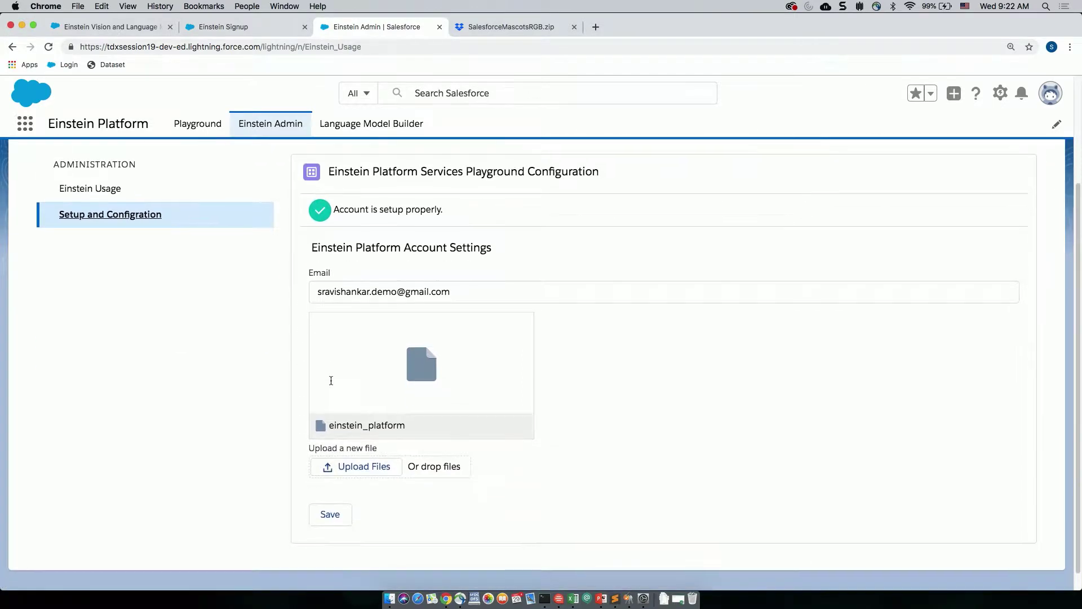
drag(318, 292, 459, 293)
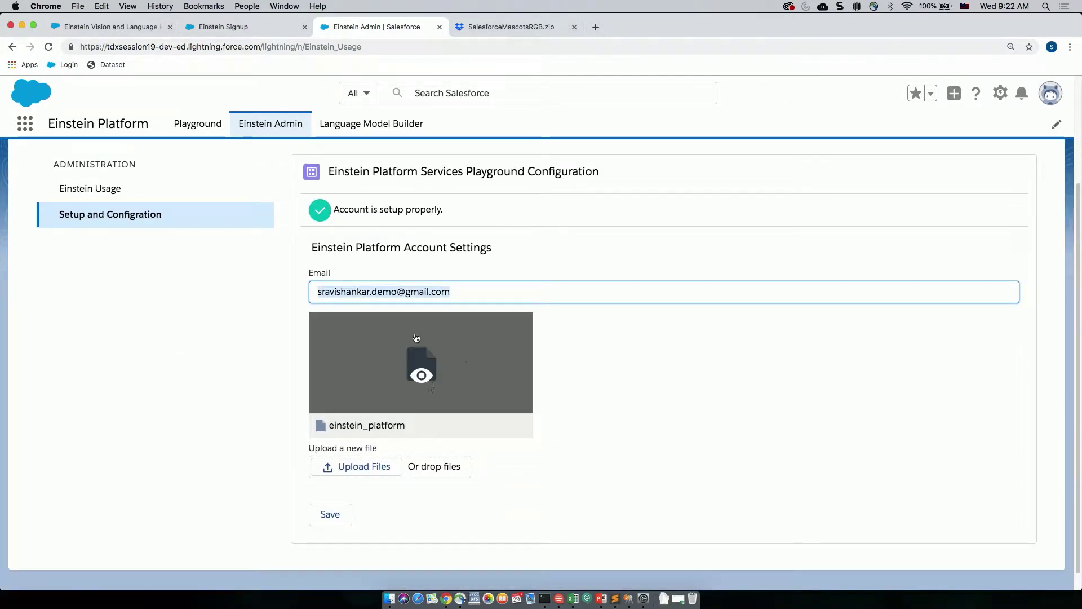
mouse_move(409, 401)
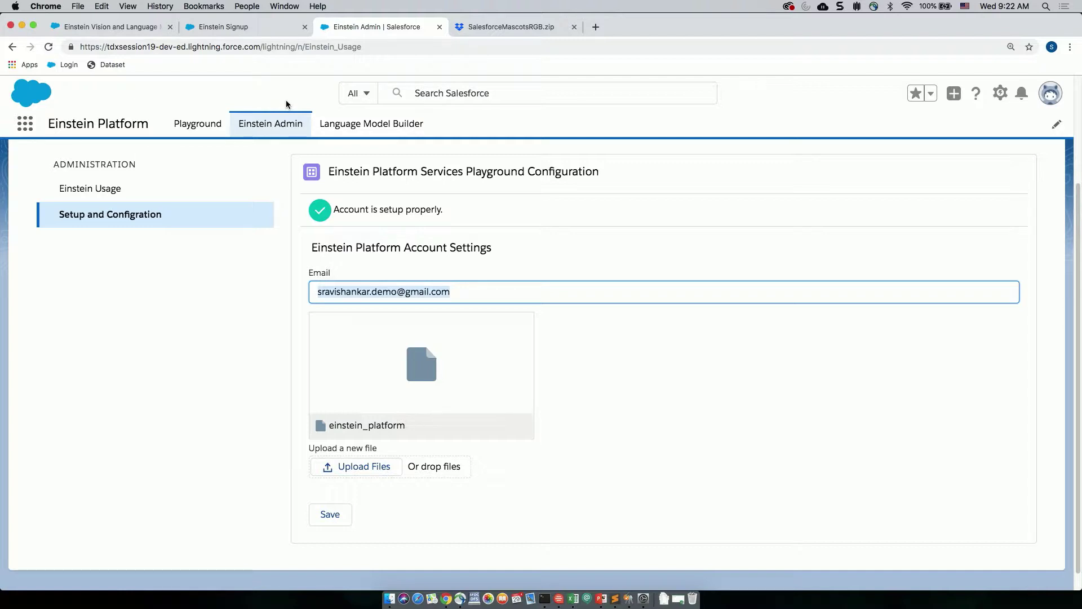
click(203, 125)
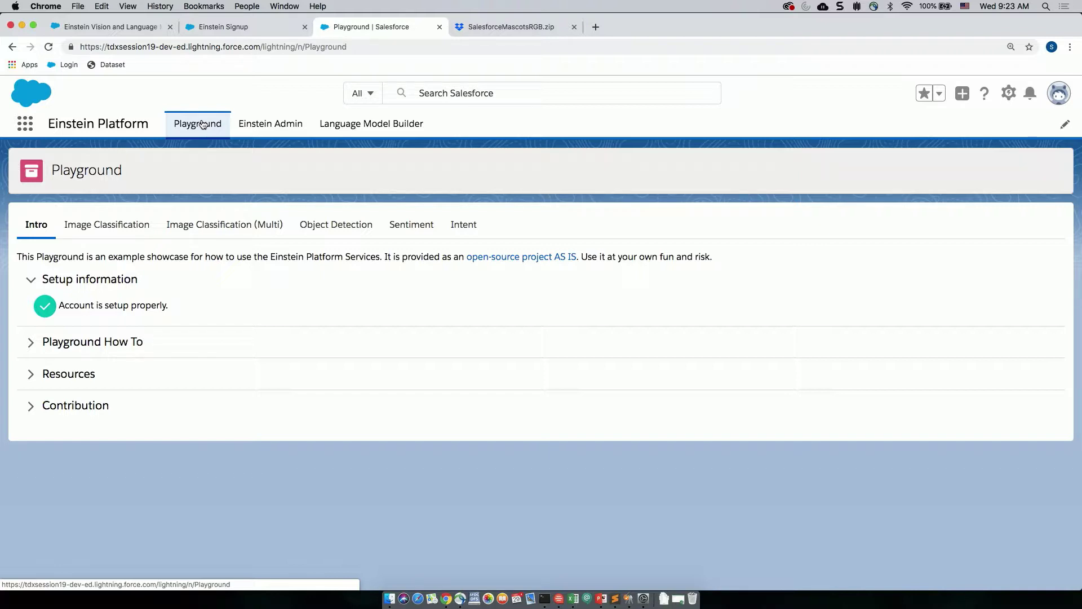
Show the SalesforceMascotsRGB folder in Finder, briefly expanding Appy to view its jpg images.
click(393, 600)
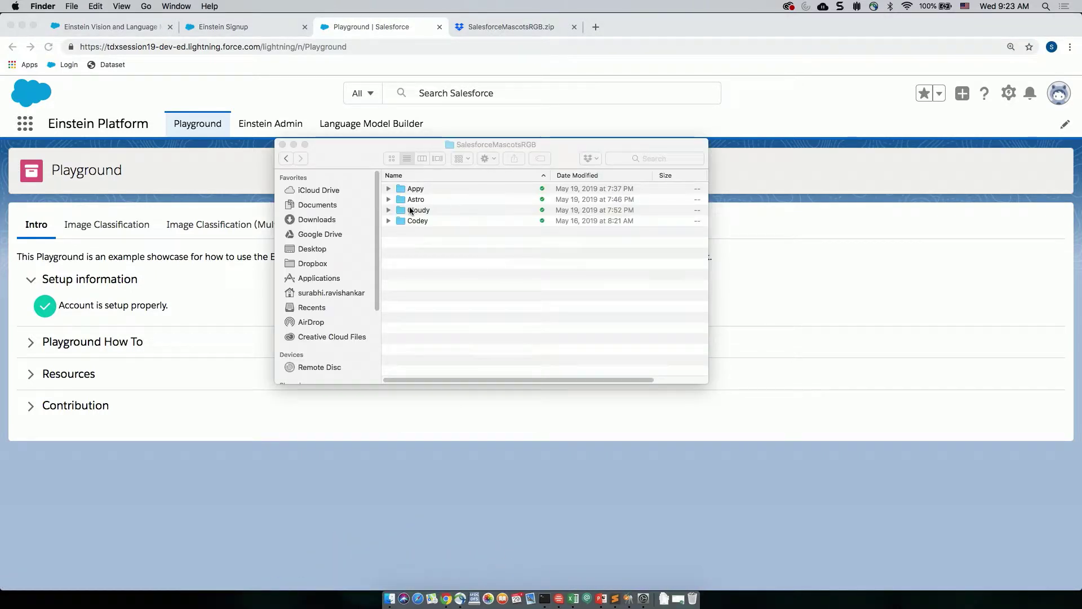
click(390, 190)
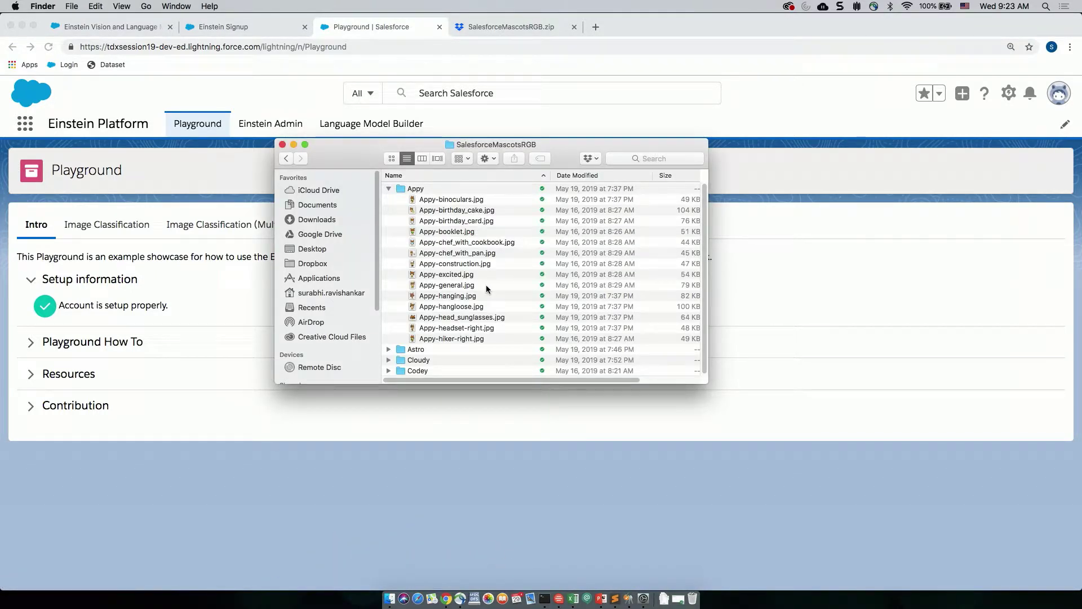
scroll(489, 289, up, 1)
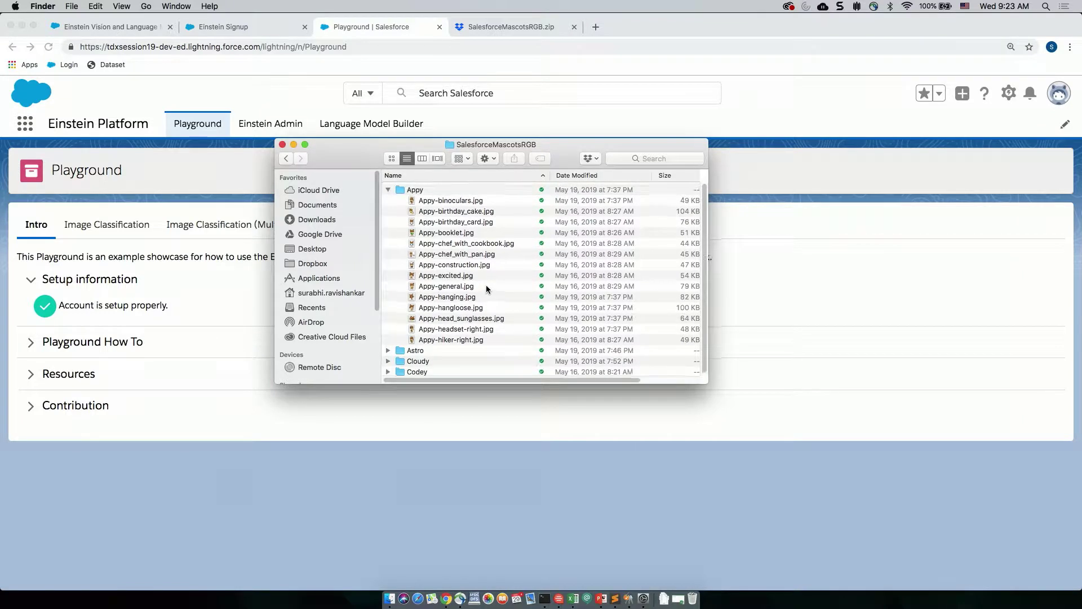
scroll(489, 289, down, 1)
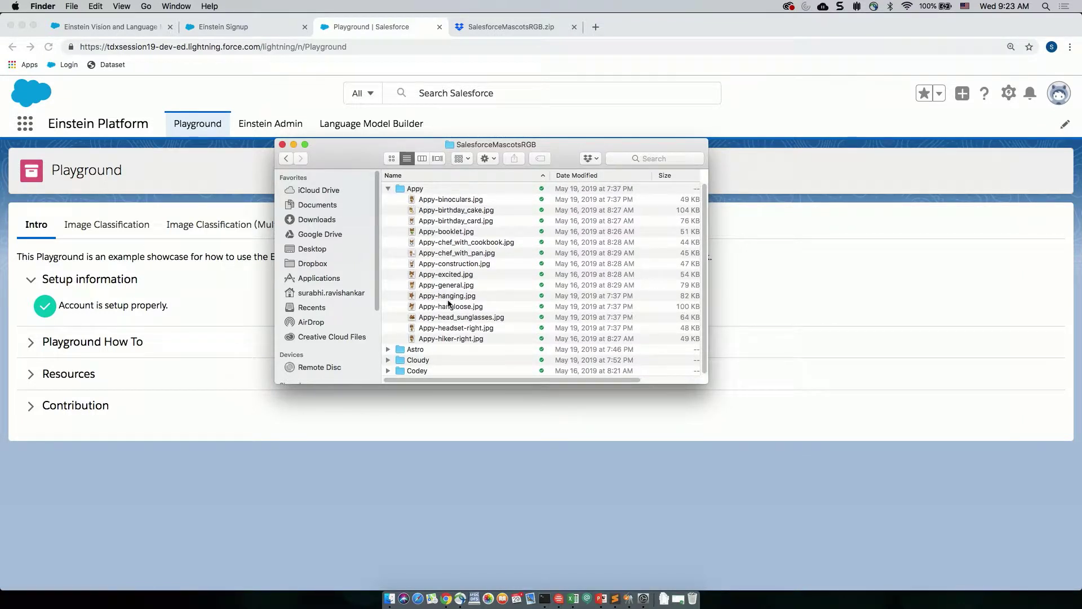
scroll(449, 307, right, 1)
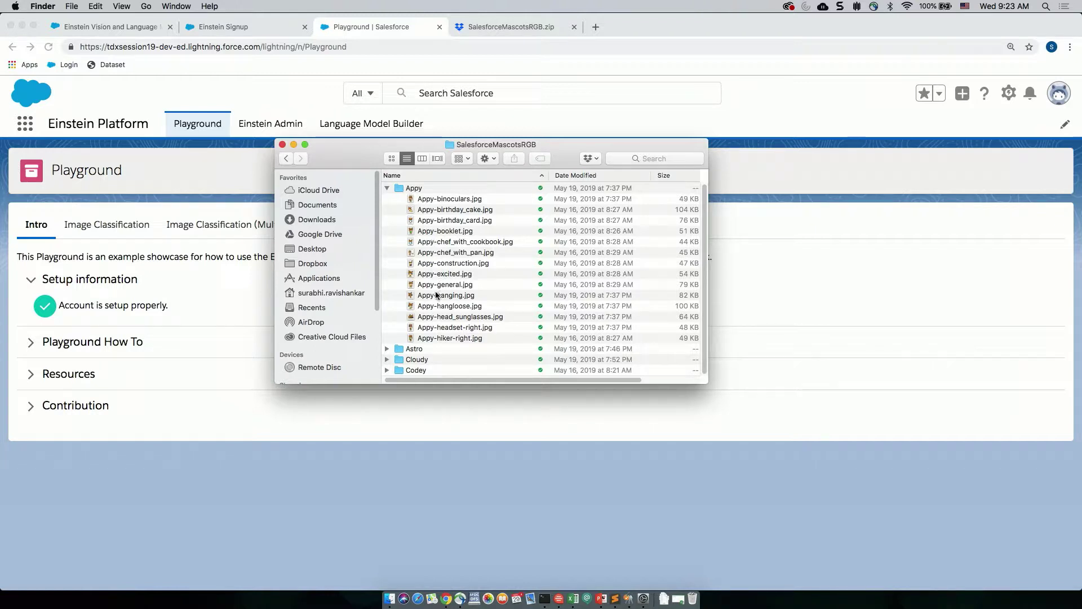
scroll(436, 304, right, 1)
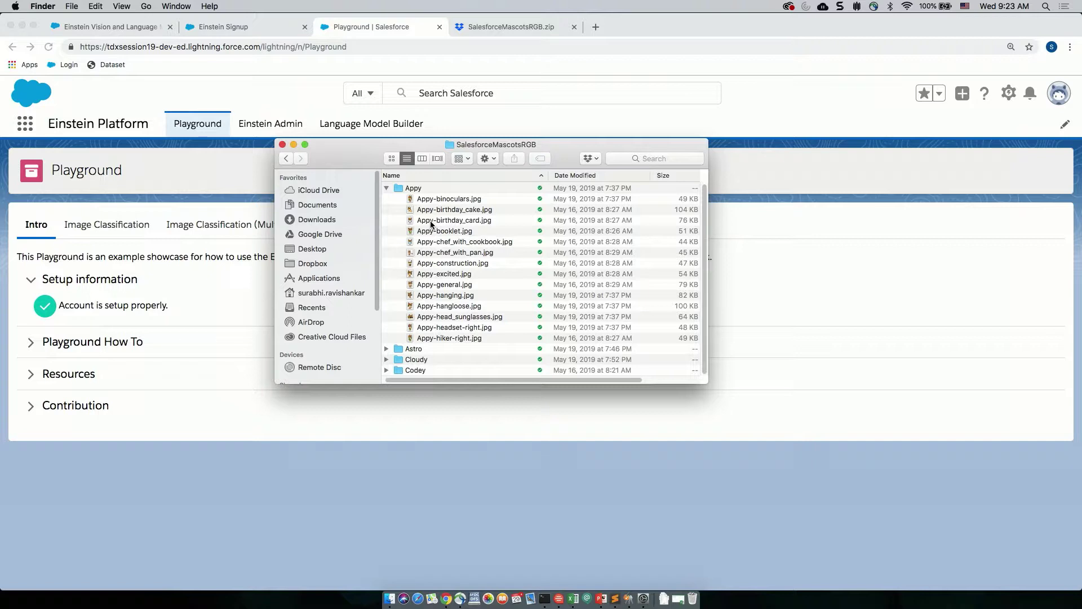
click(387, 188)
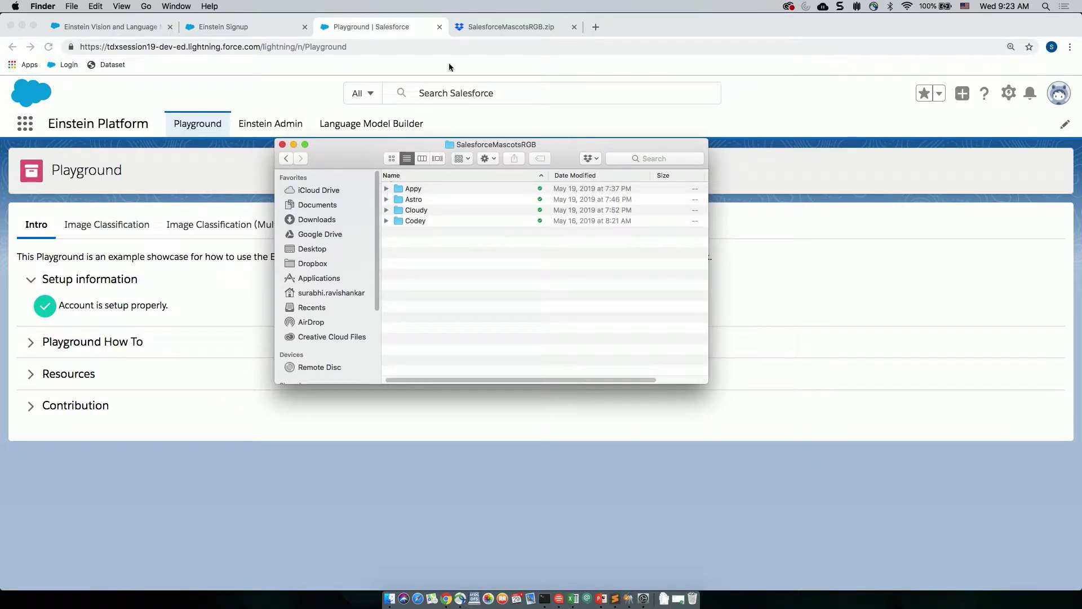
Grab the SalesforceMascotsRGB.zip Dropbox share link and return to the Playground tab.
click(487, 27)
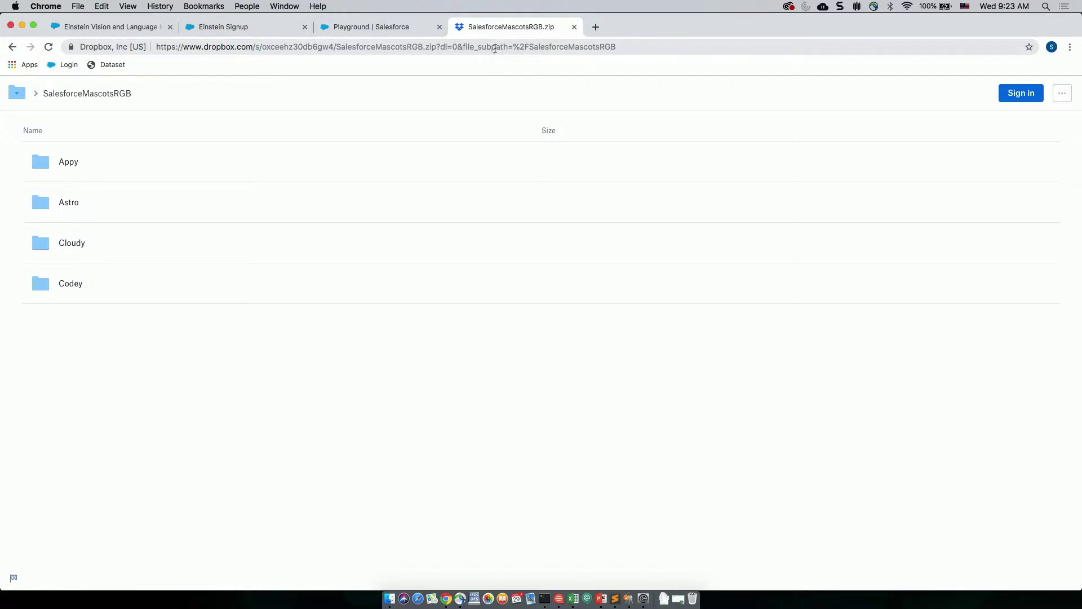
drag(457, 46, 152, 38)
key(super+c)
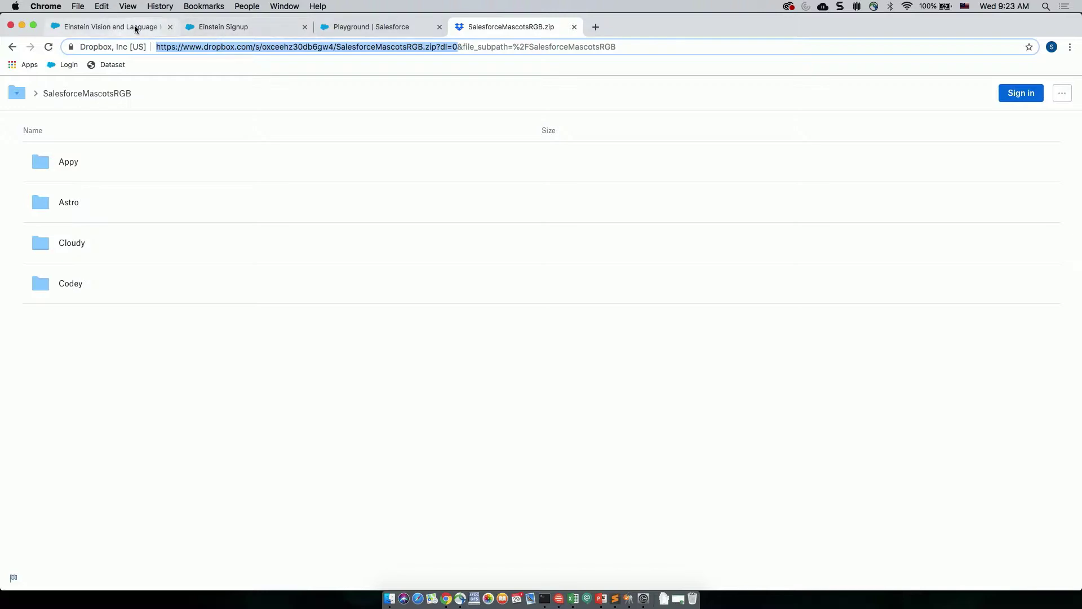
click(145, 27)
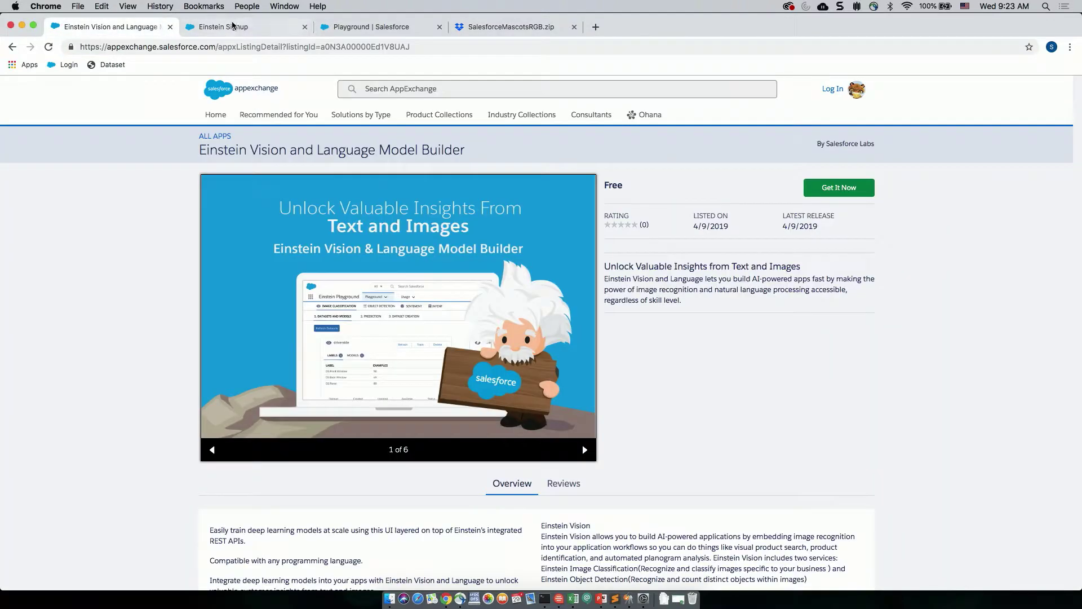
click(365, 31)
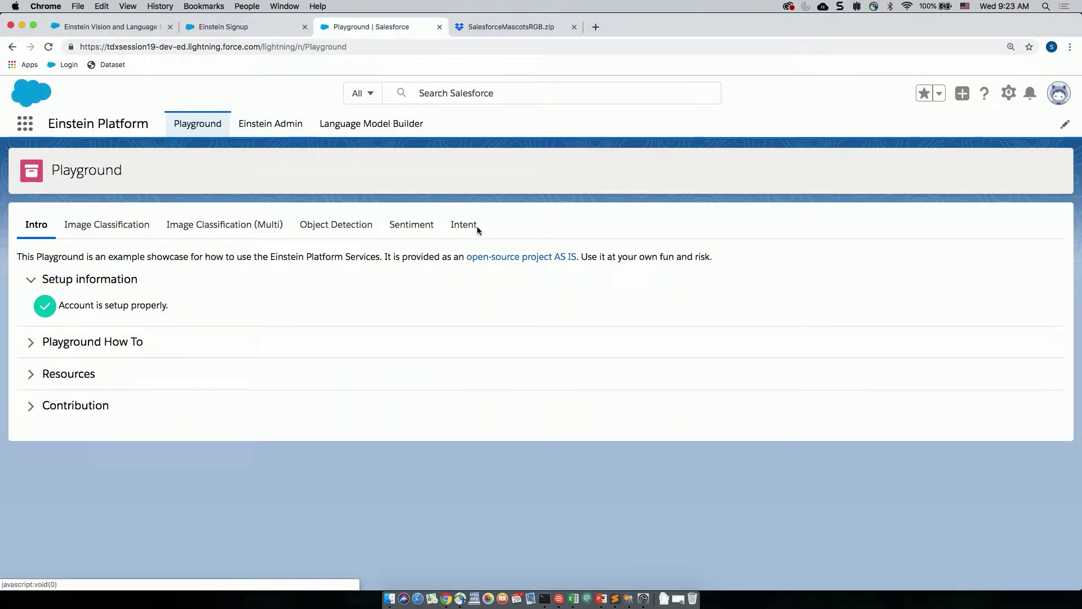
Create an Image Classification dataset from the pasted Dropbox zip link, changed to dl=1.
click(95, 226)
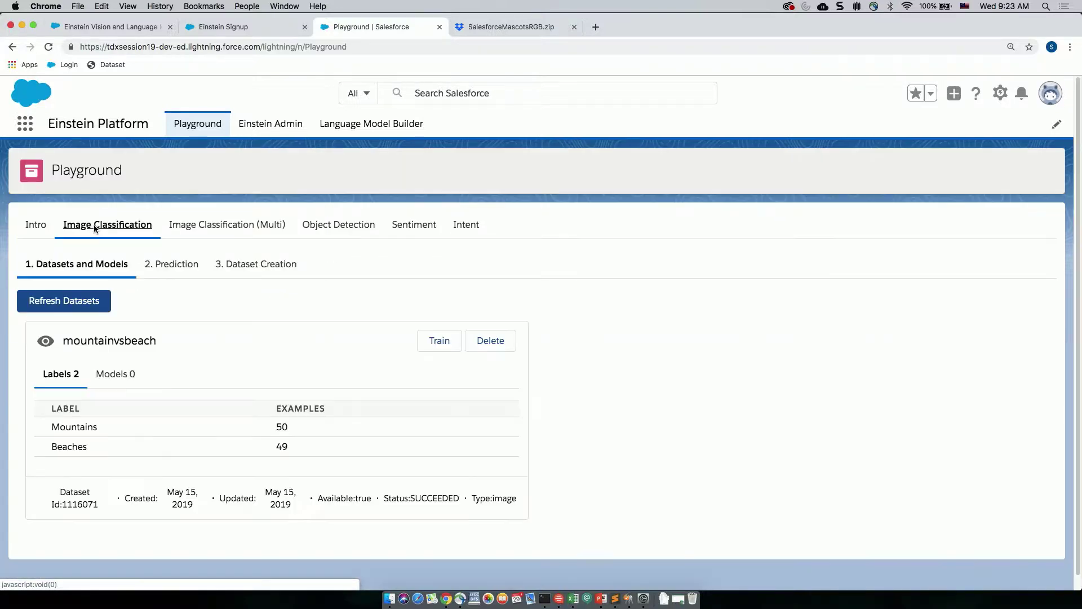
click(274, 264)
click(276, 356)
key(super+a)
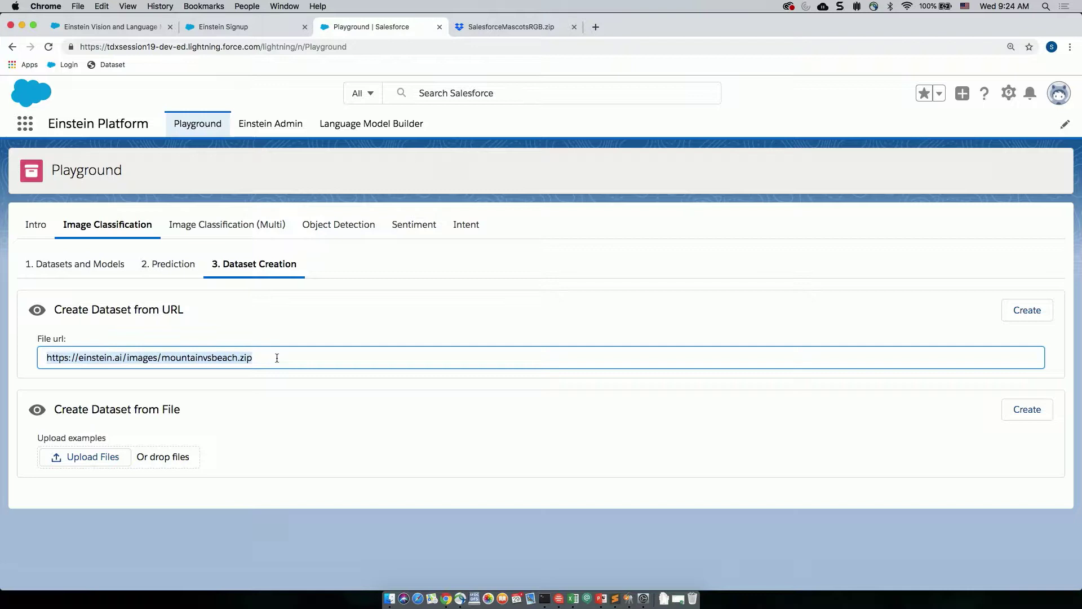
key(super+v)
key(BackSpace)
text(1)
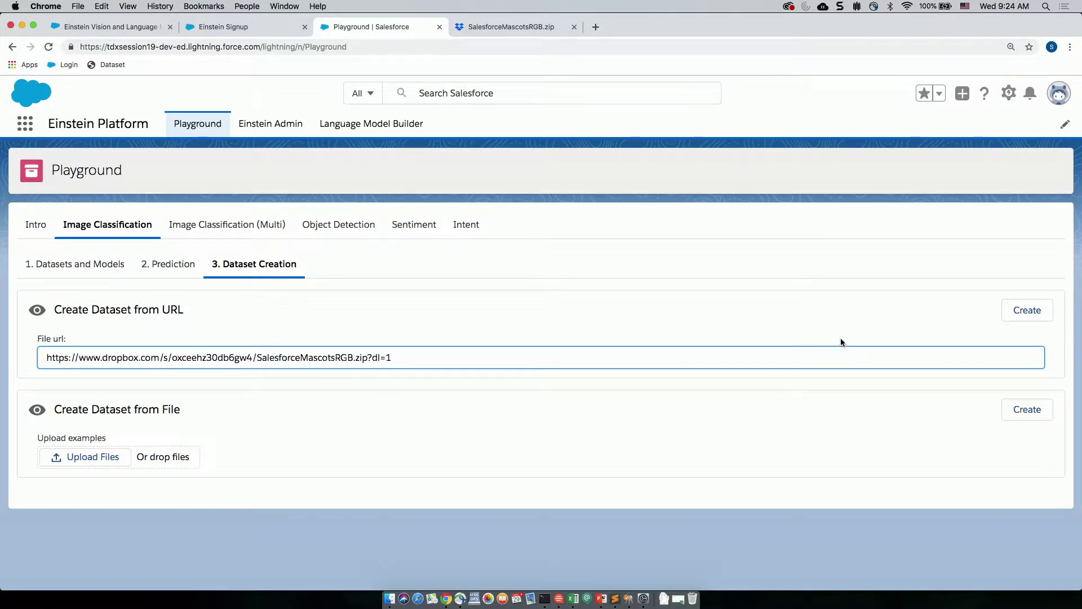
click(1020, 318)
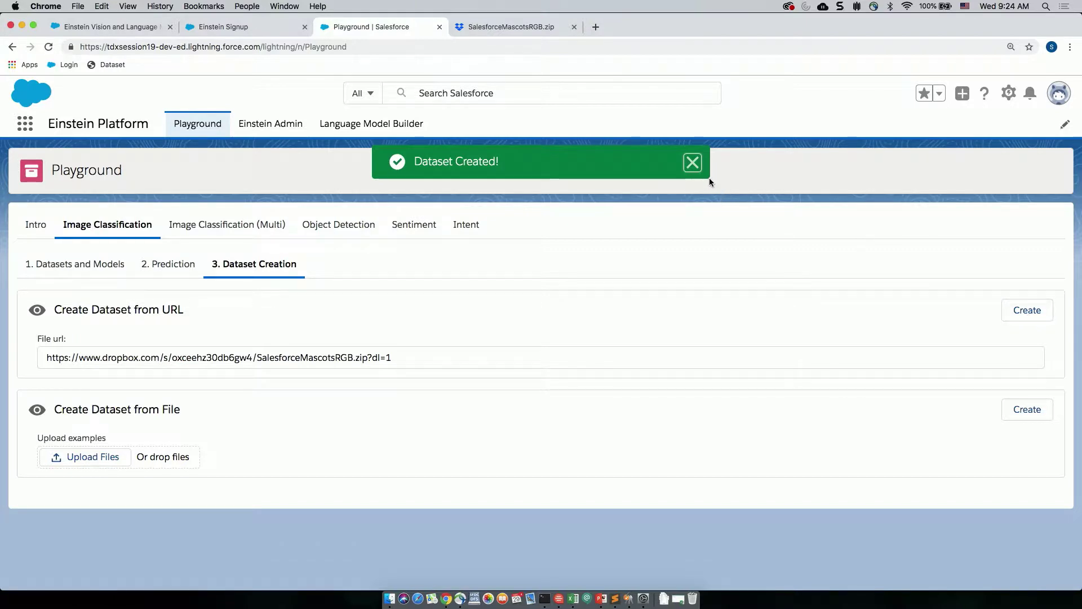
Refresh Datasets and Models so SalesforceMascotsRGB appears with status SUCCEEDED.
click(693, 163)
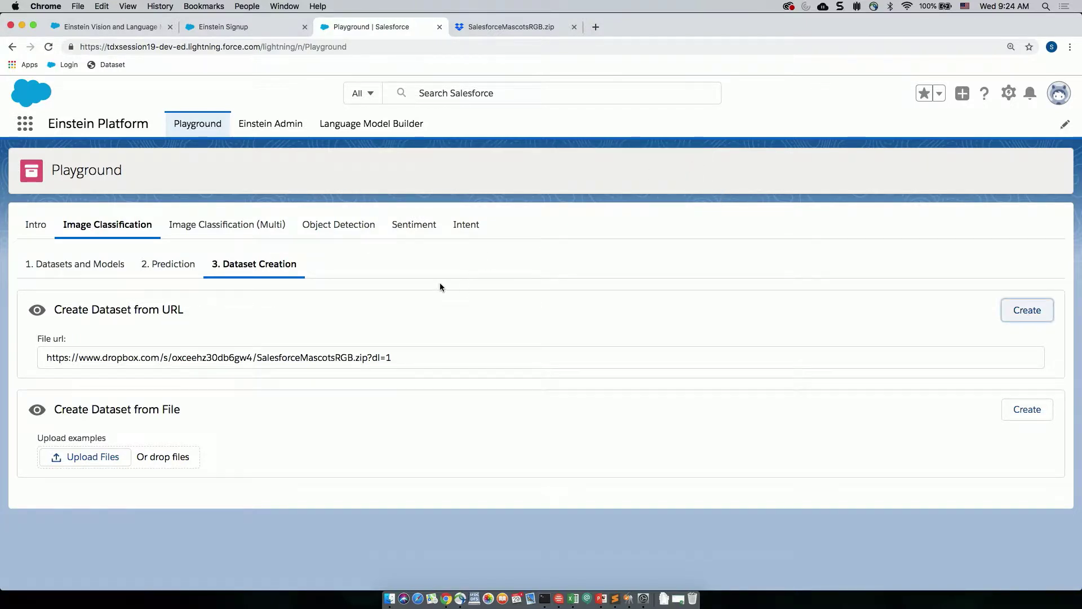
click(86, 269)
scroll(93, 289, down, 1)
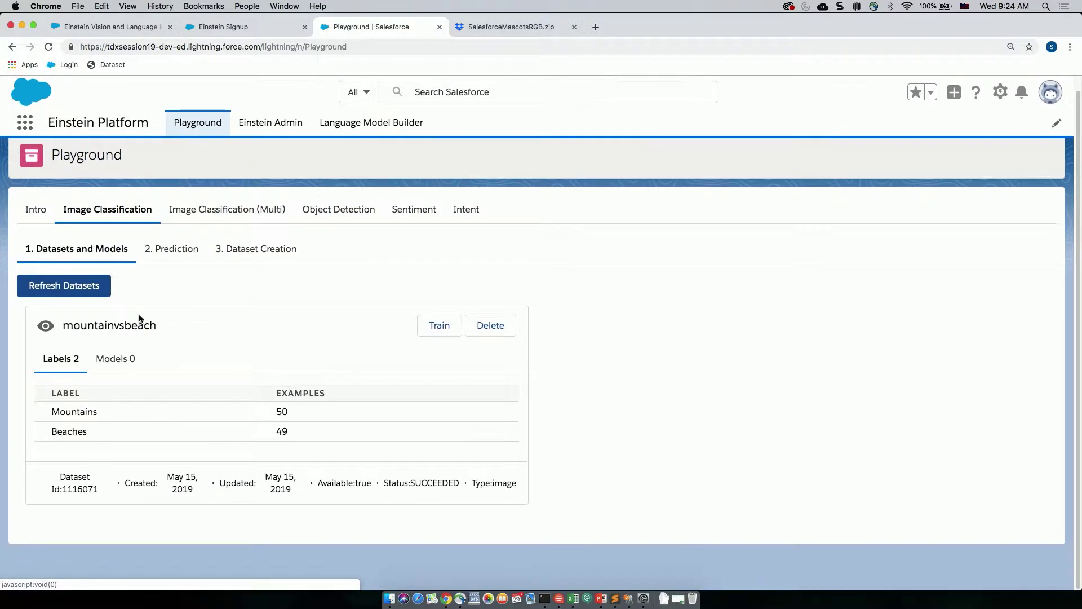
click(95, 290)
Train a model on the SalesforceMascotsRGB dataset card.
scroll(354, 334, down, 2)
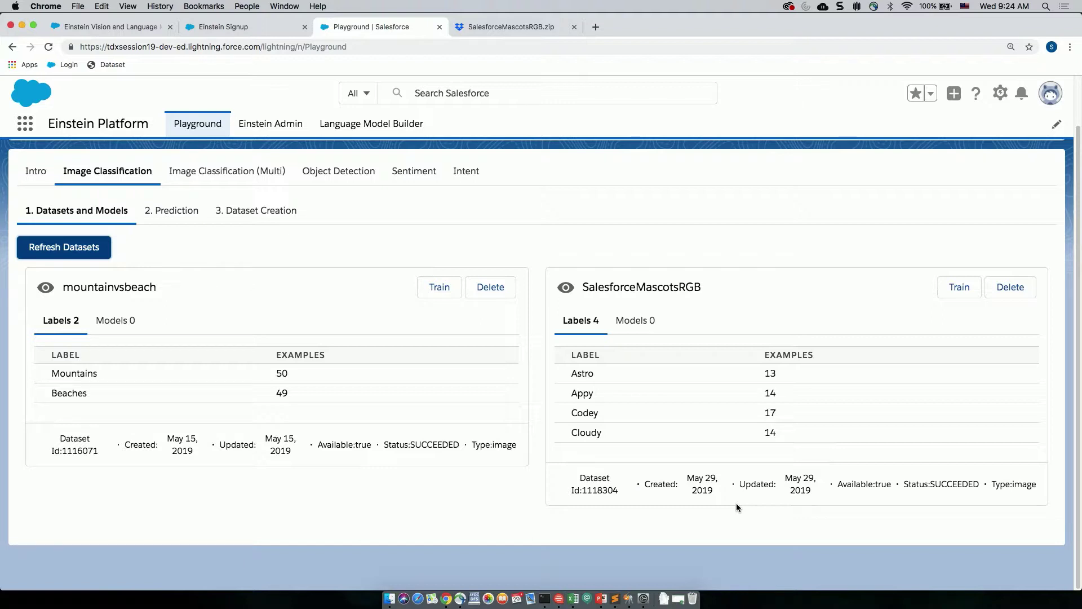
click(958, 291)
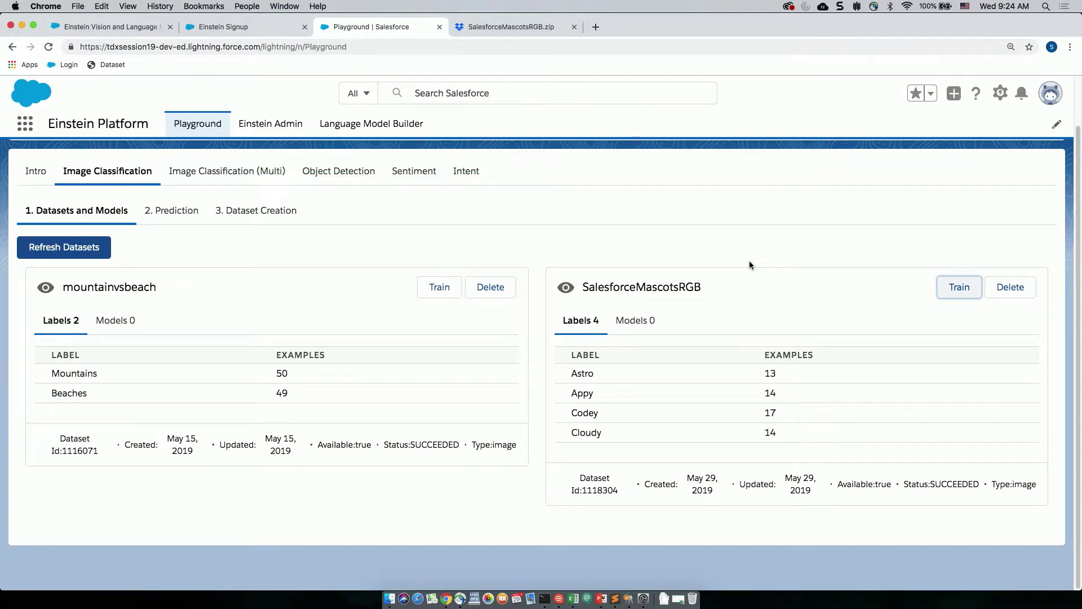
Show the mascot dataset's model list and refresh to follow training progress.
click(635, 320)
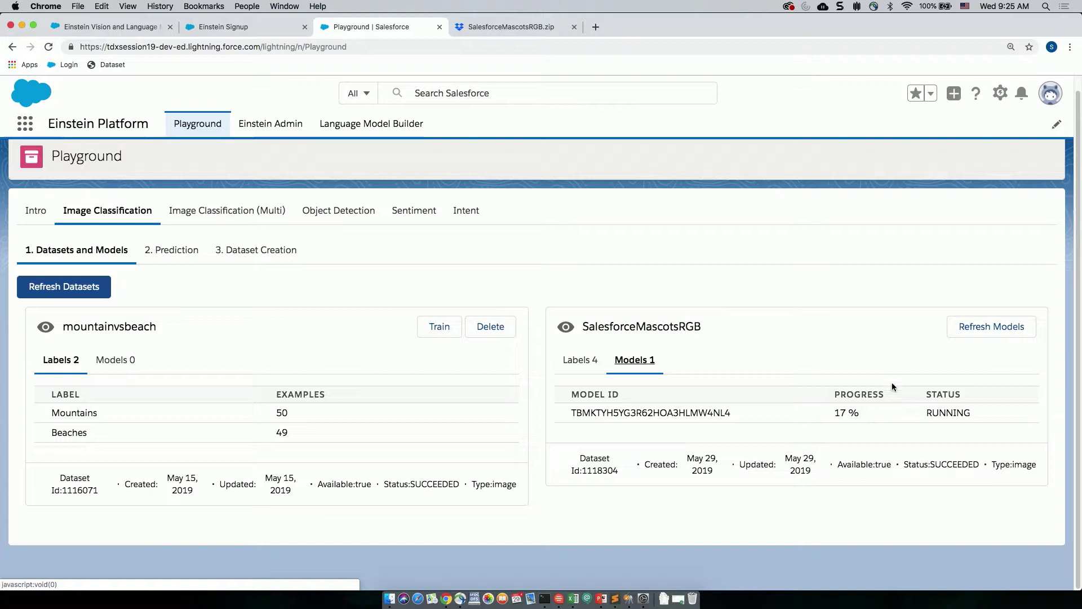
double_click(952, 471)
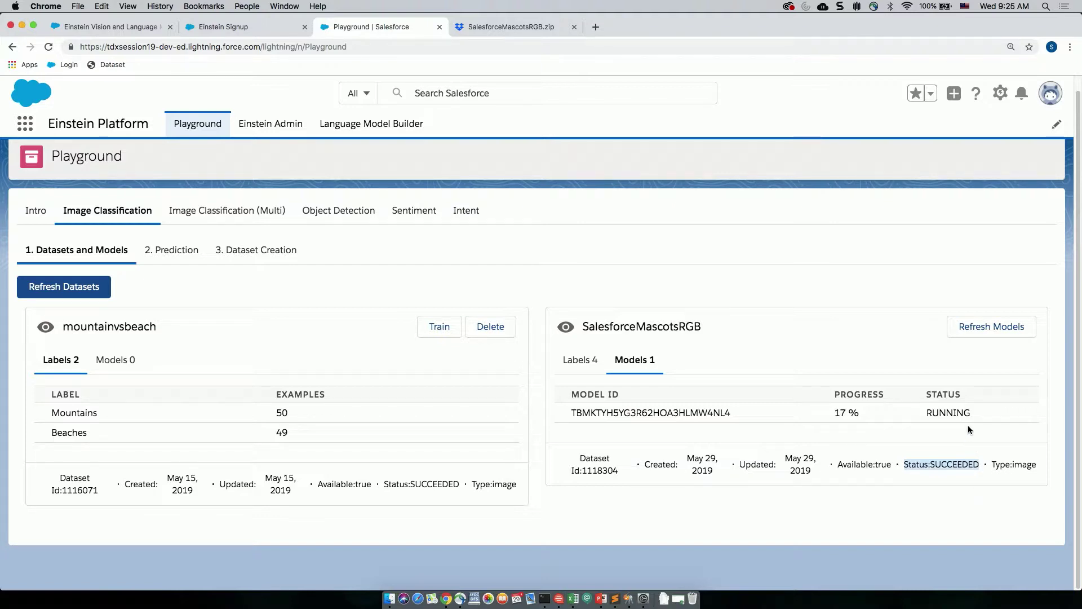
scroll(795, 415, up, 1)
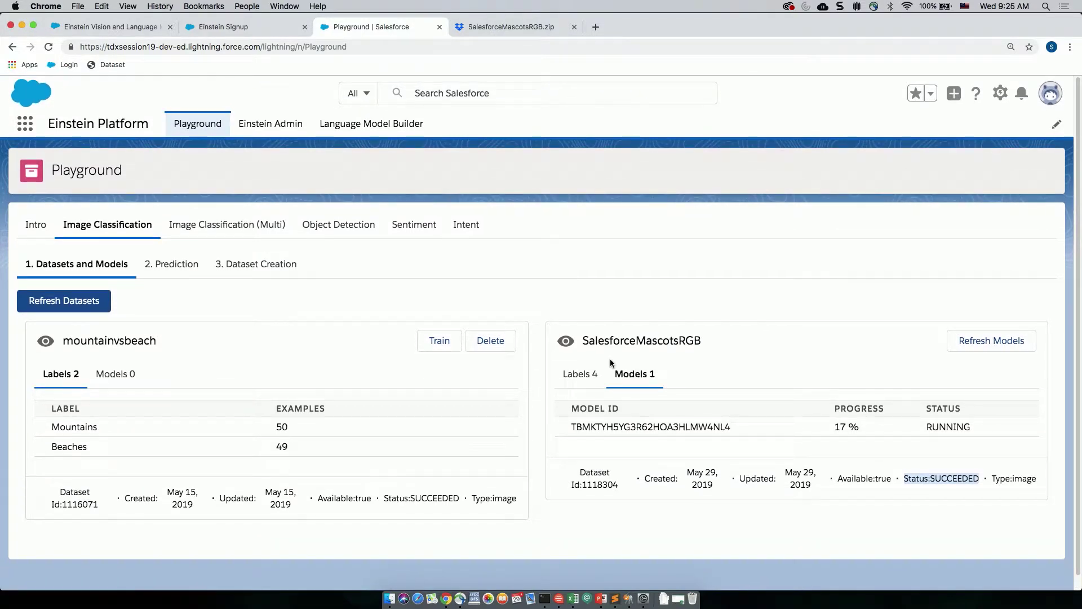
scroll(806, 397, down, 1)
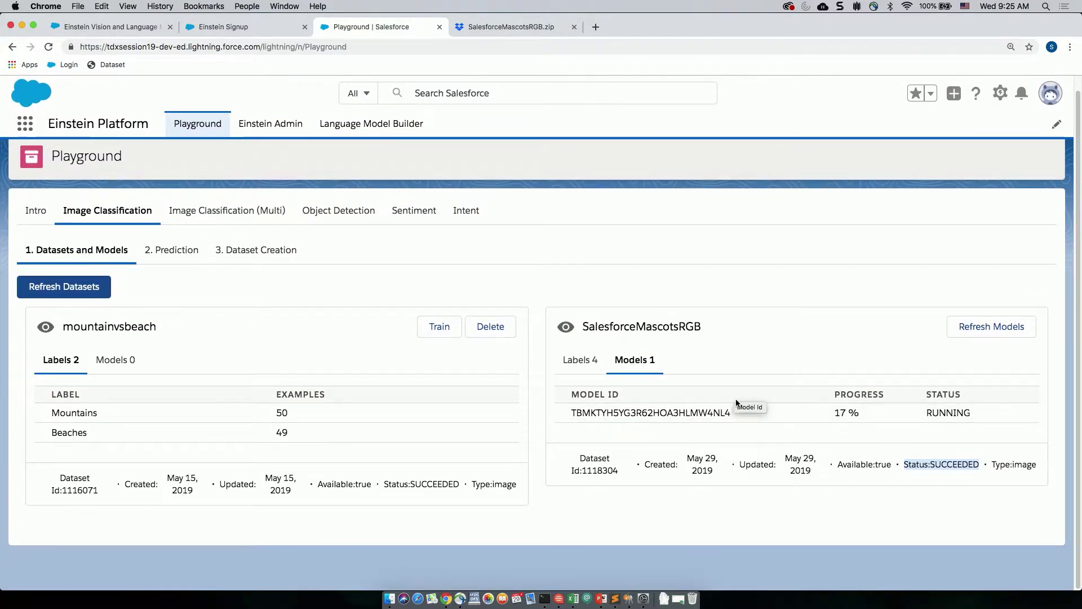
click(738, 406)
click(74, 285)
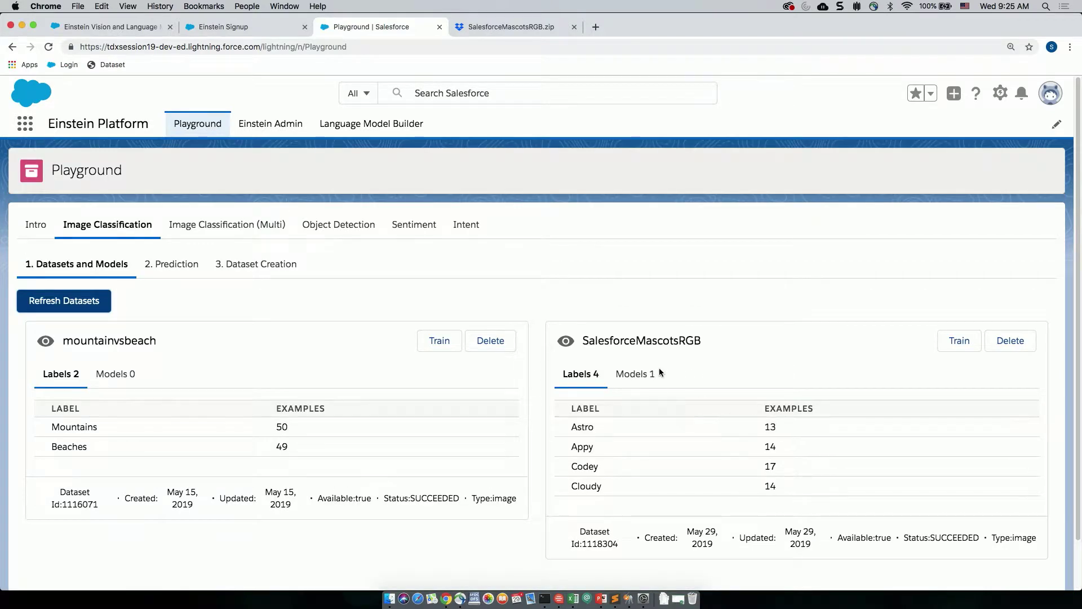
click(644, 377)
scroll(681, 485, down, 1)
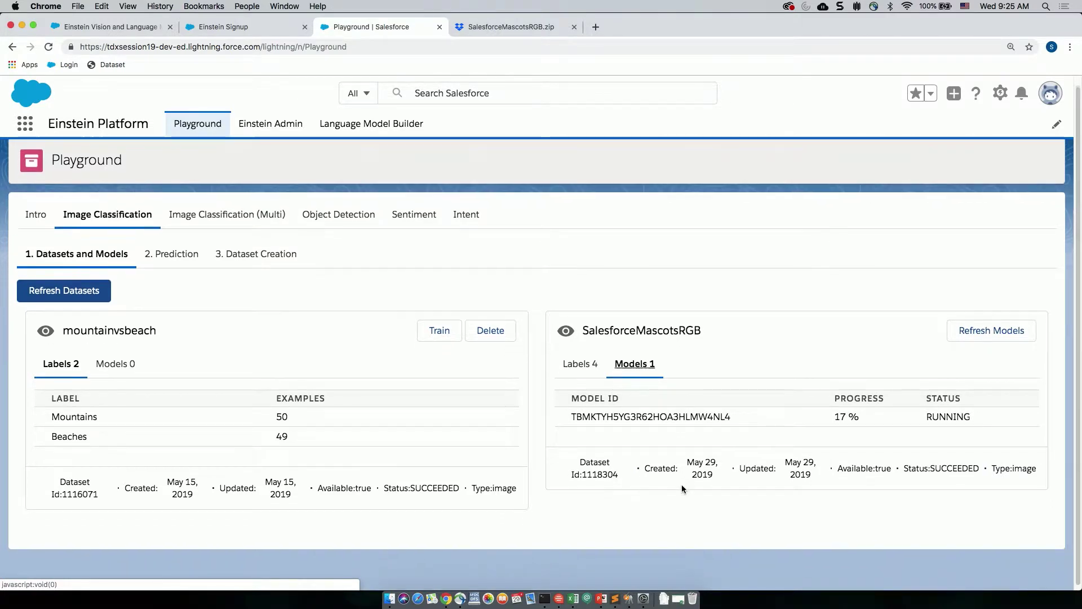
scroll(681, 488, up, 1)
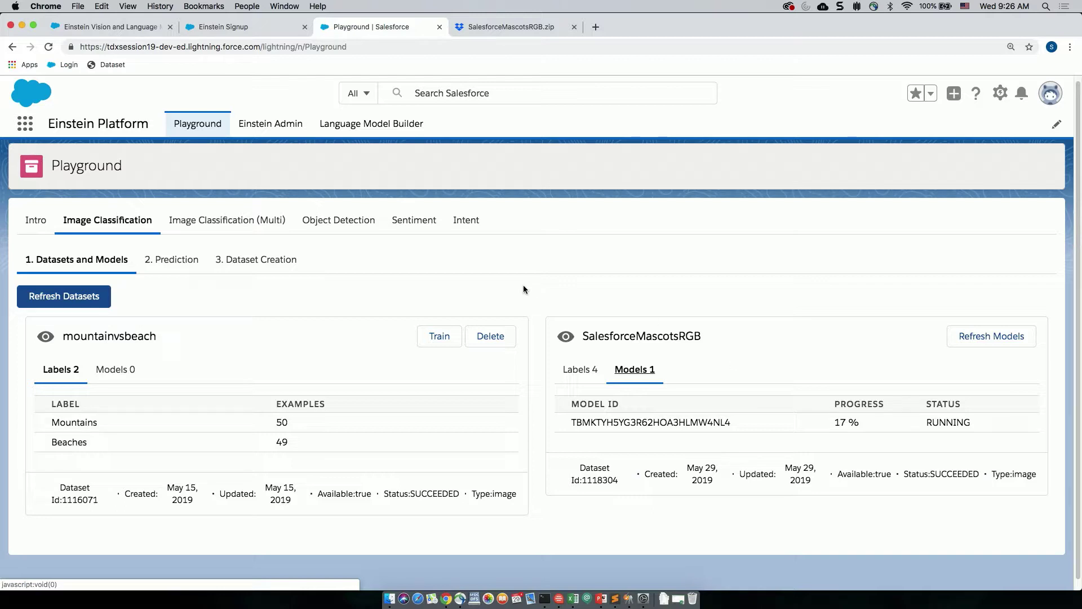
Refresh to see the mascot model at 67%, then go to Intent's Dataset Creation page.
click(102, 296)
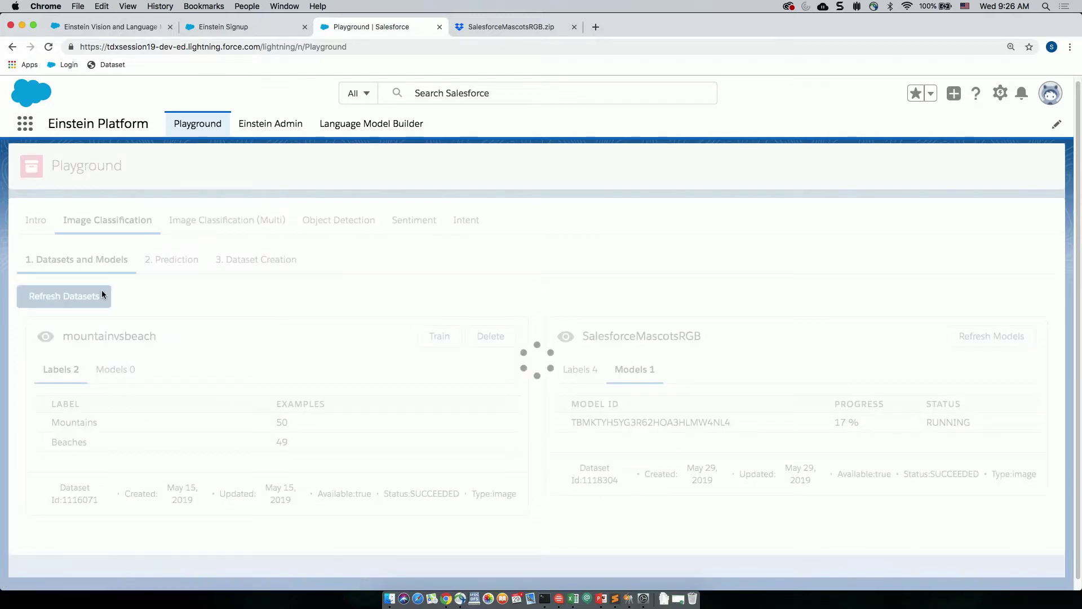
click(635, 374)
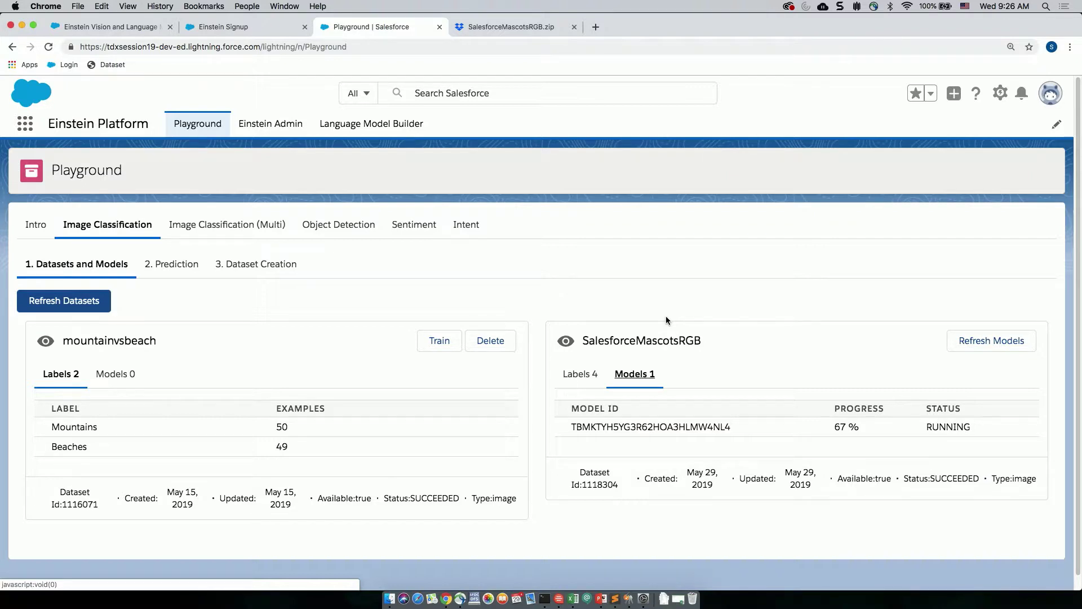
click(466, 225)
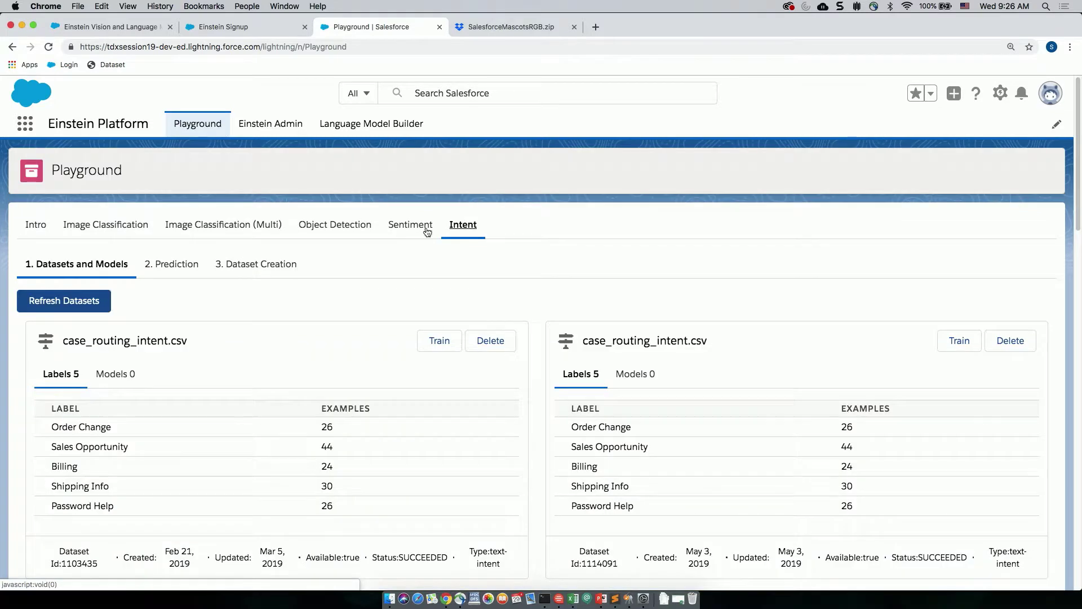
click(257, 265)
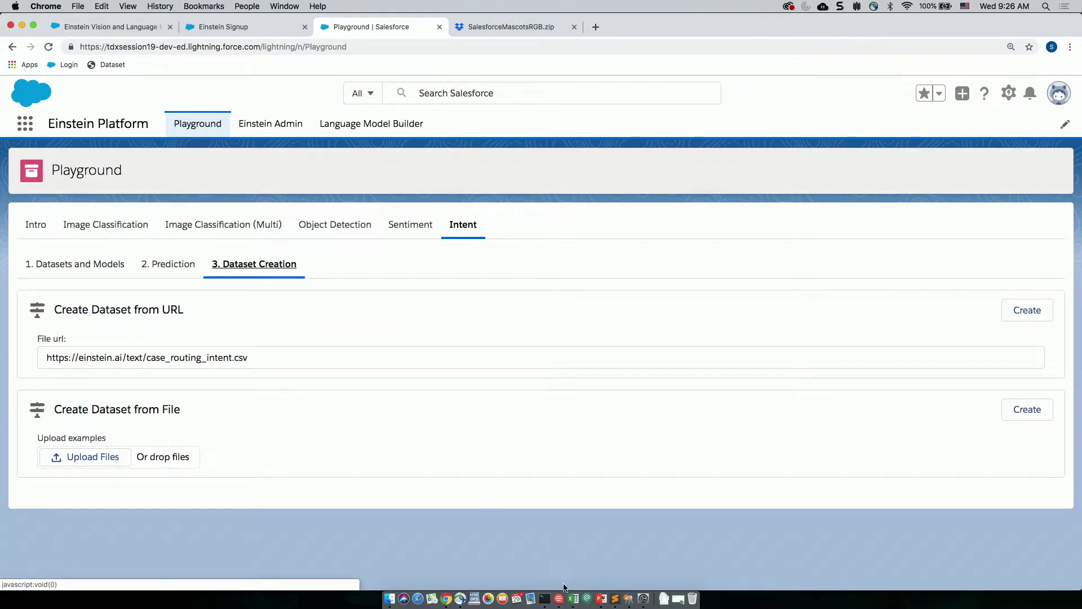
click(579, 599)
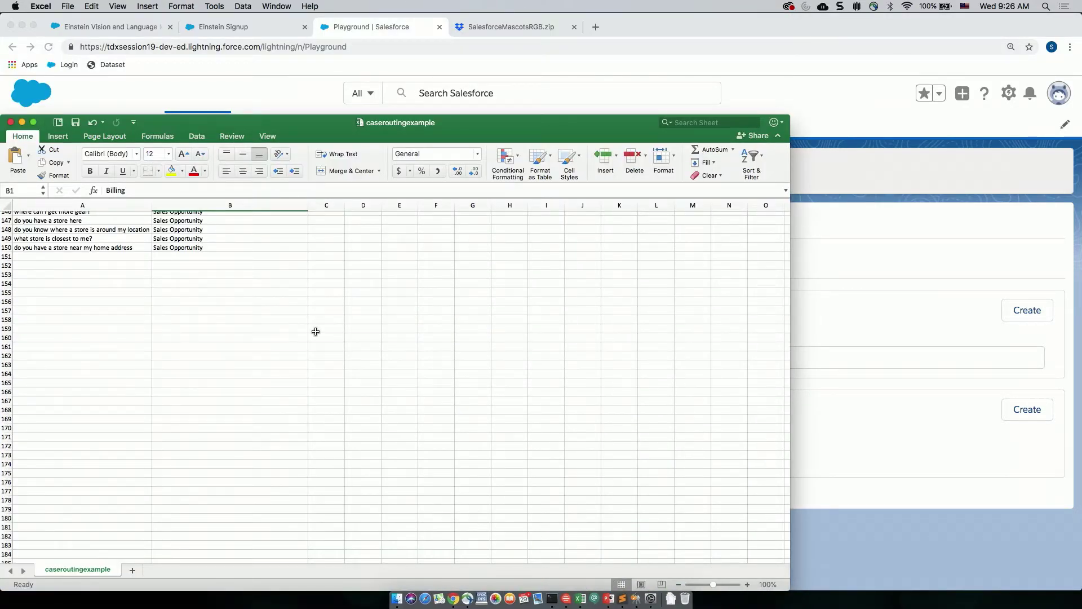
scroll(316, 331, up, 15)
scroll(316, 331, left, 1)
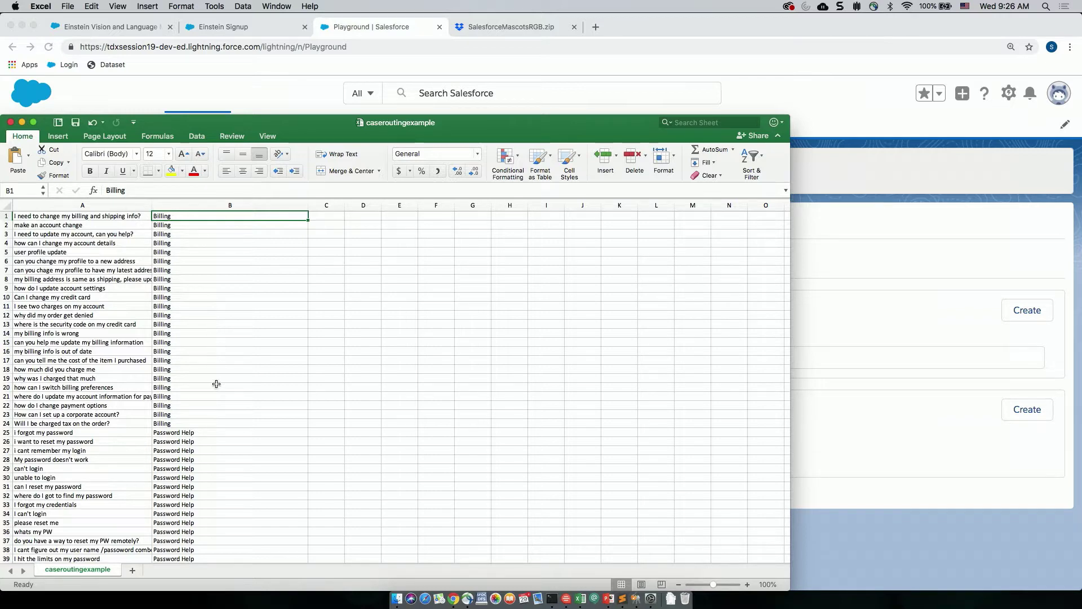
scroll(216, 383, down, 3)
scroll(217, 384, down, 3)
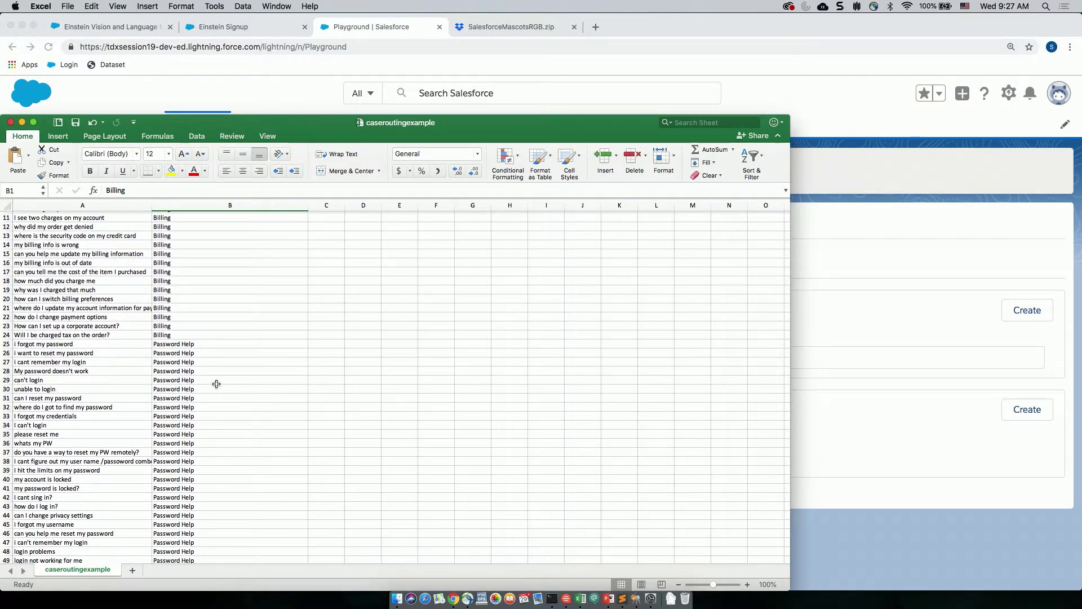
scroll(217, 384, down, 10)
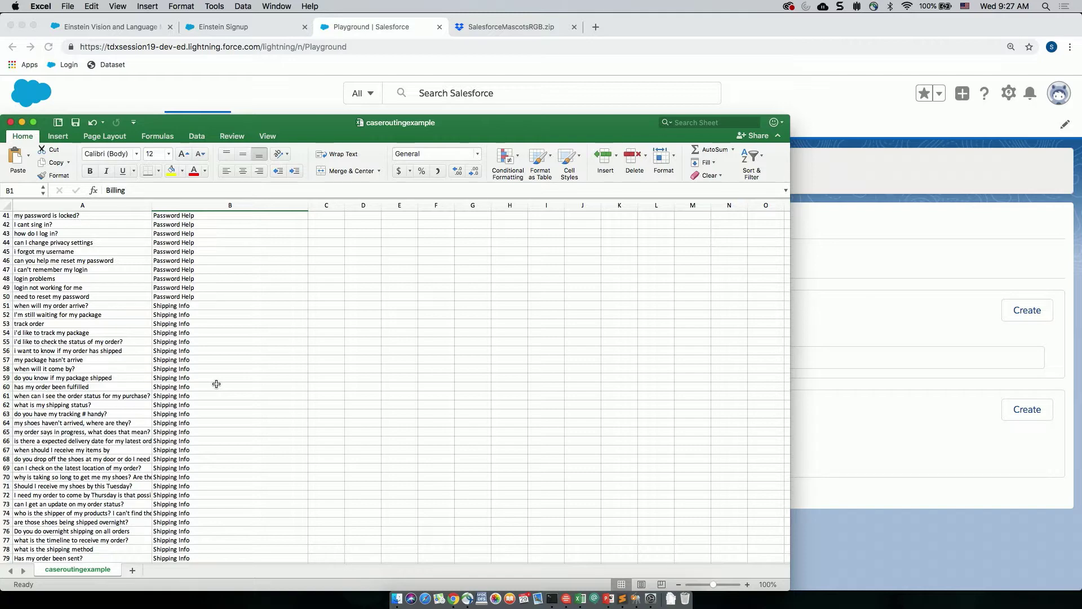
scroll(216, 384, up, 13)
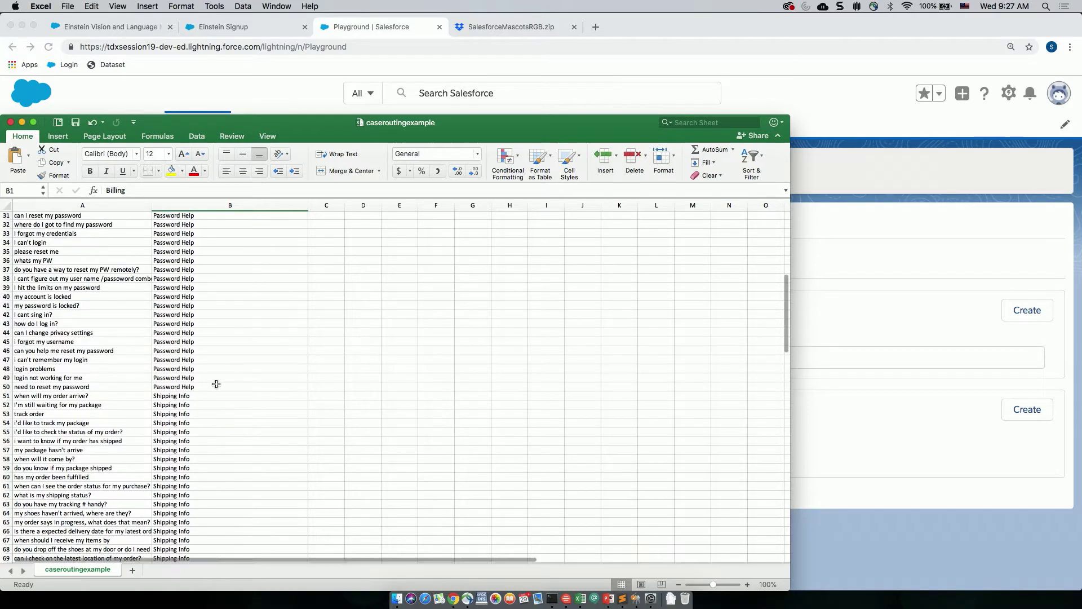
click(21, 123)
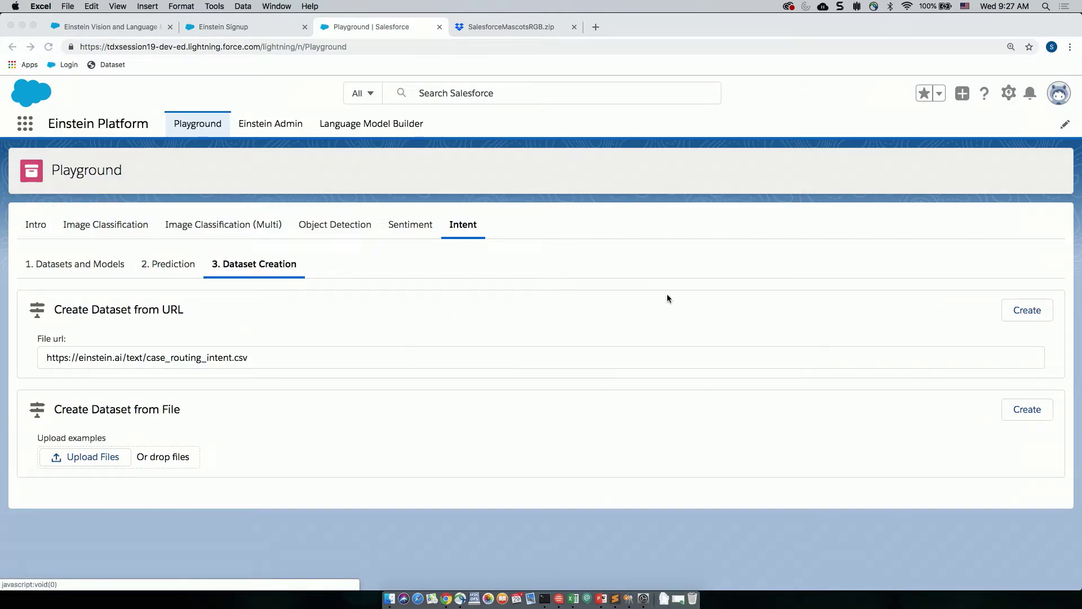
Create the intent dataset from the case_routing_intent.csv URL and verify its succeeded status.
click(1033, 315)
click(1034, 315)
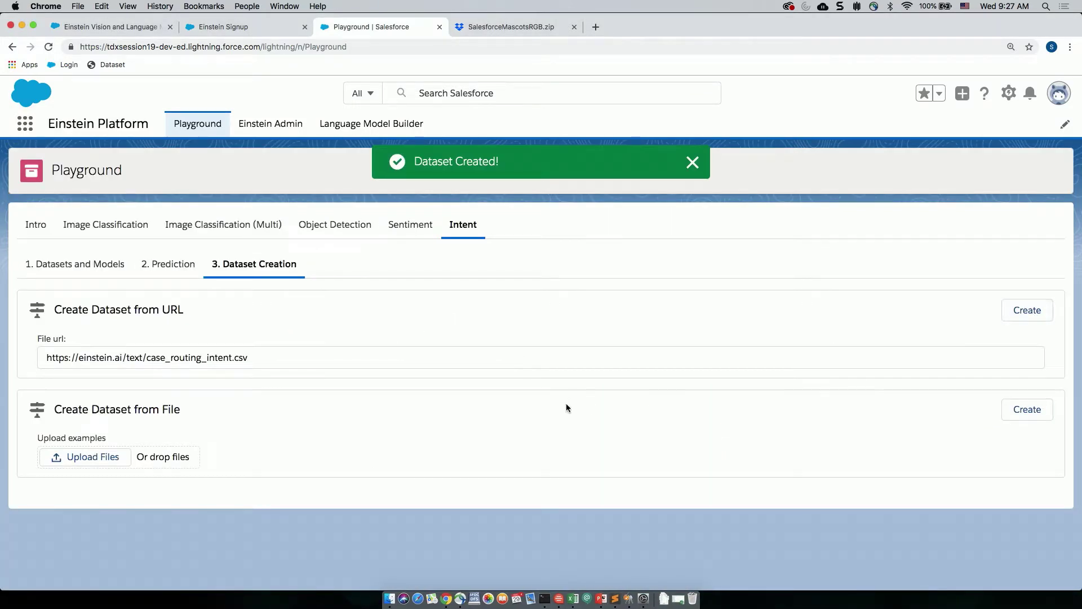
click(79, 265)
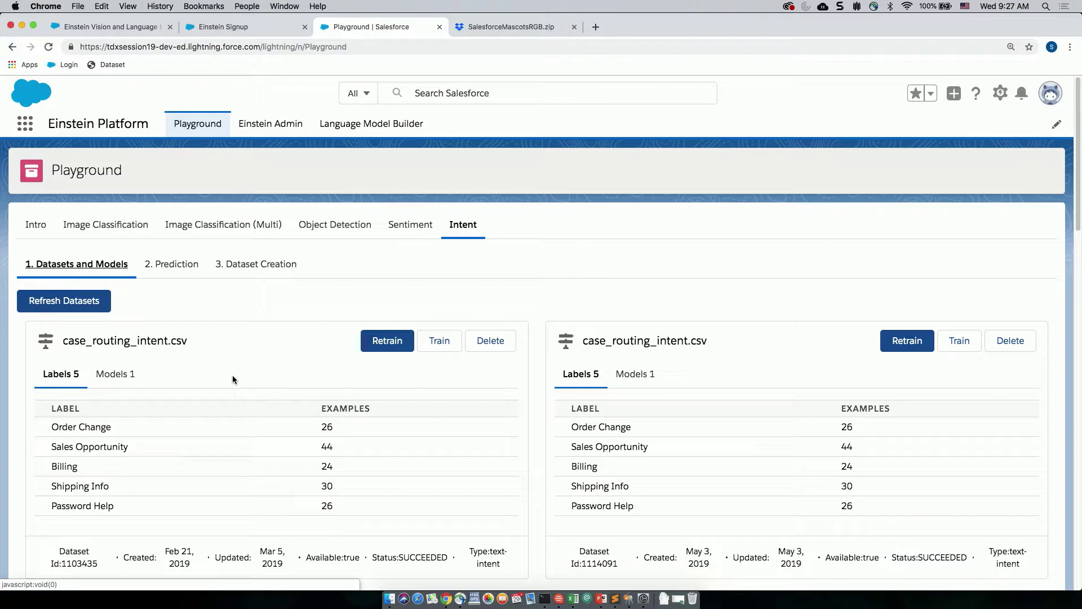
drag(370, 558, 449, 559)
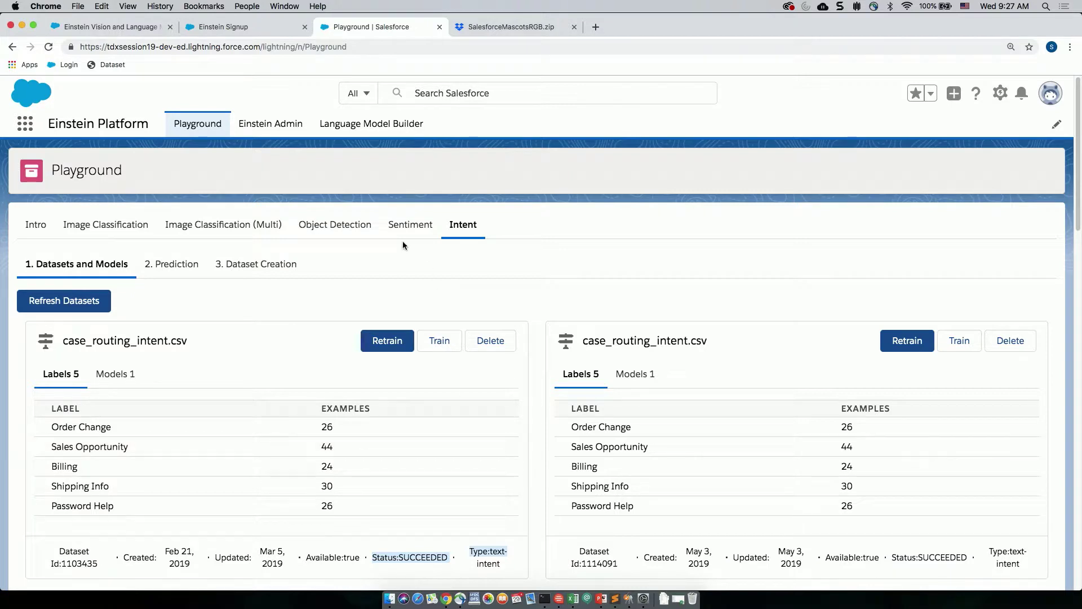
Bring up the Intent Prediction form with the case_routing_intent.csv model.
click(182, 265)
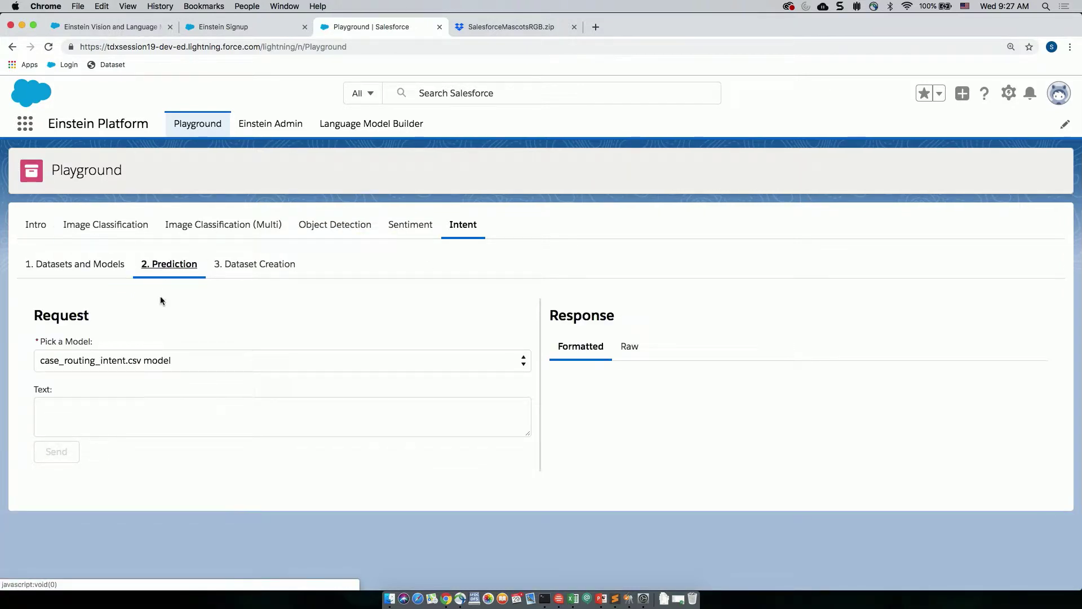
click(178, 406)
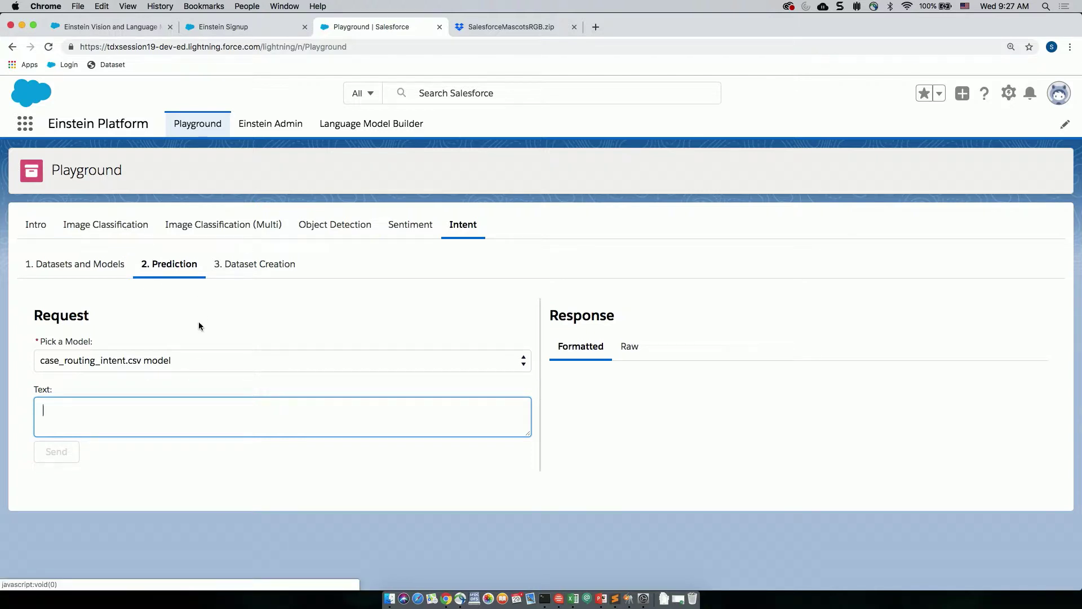
click(169, 264)
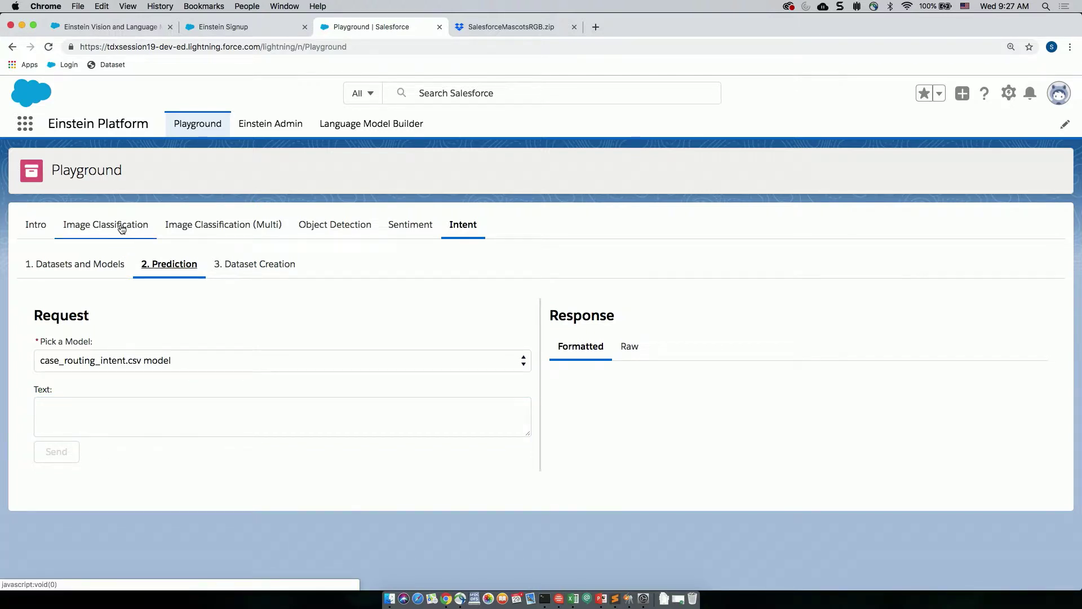
Refresh image datasets and view SalesforceMascotsRGB model metrics: 0.8571 test accuracy over three epochs.
click(120, 229)
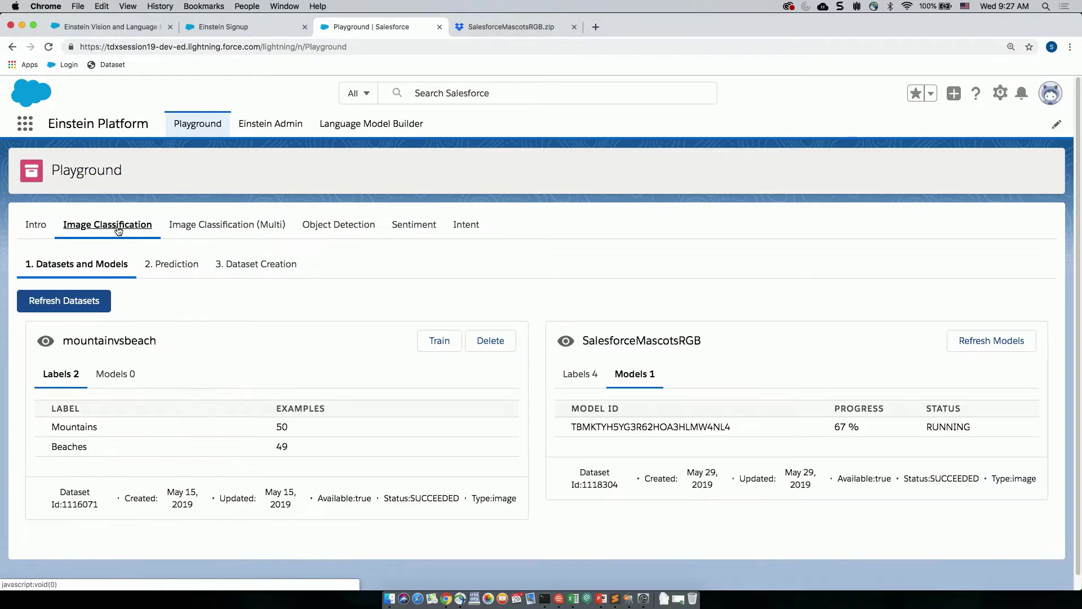
click(95, 296)
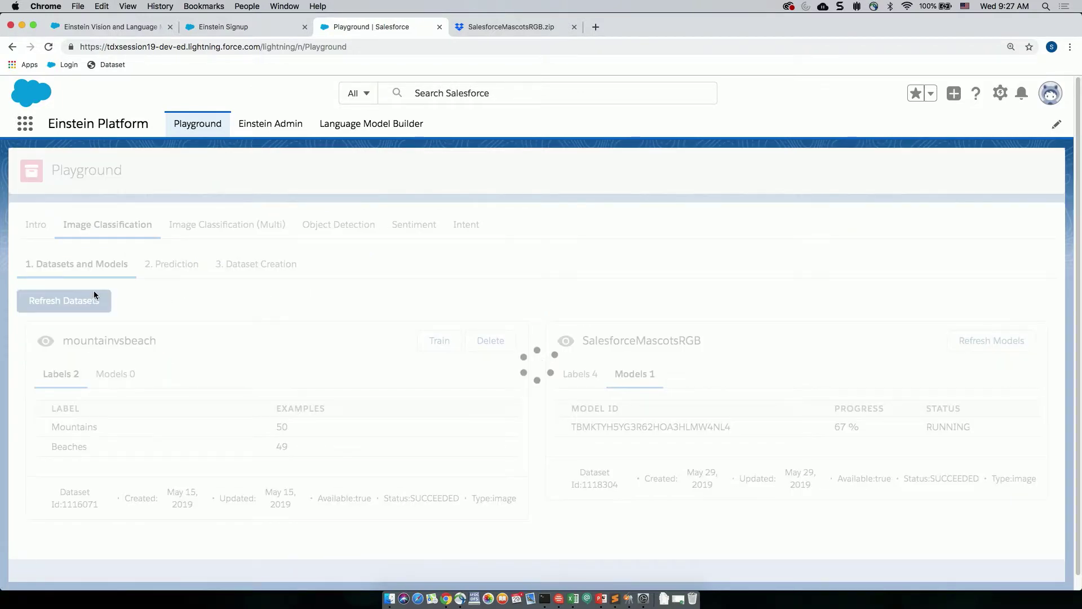
click(634, 374)
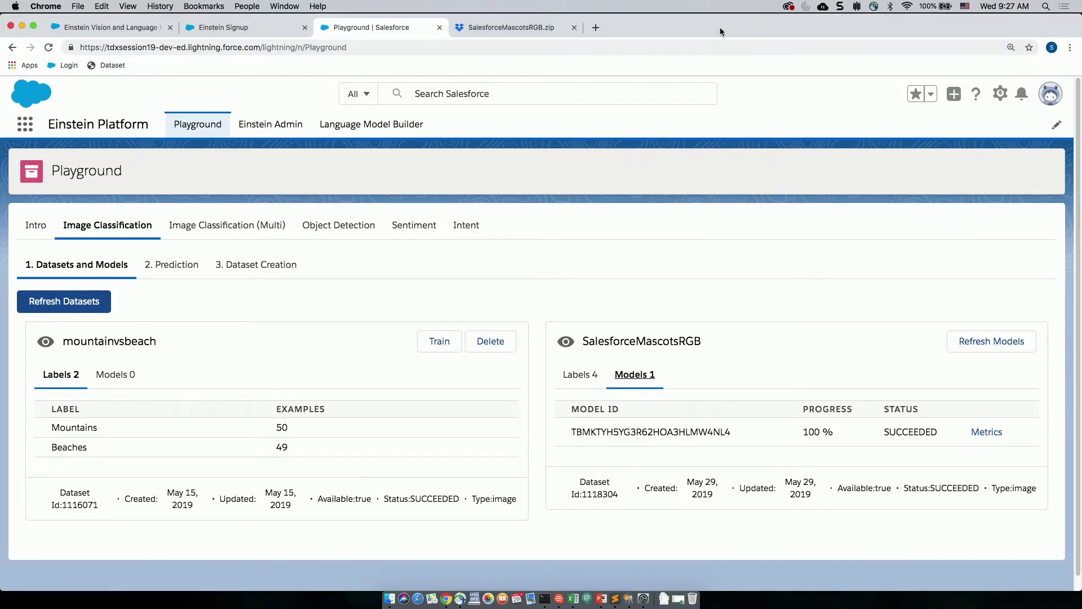
mouse_move(719, 27)
mouse_down()
mouse_move(719, 74)
mouse_move(707, 43)
mouse_up()
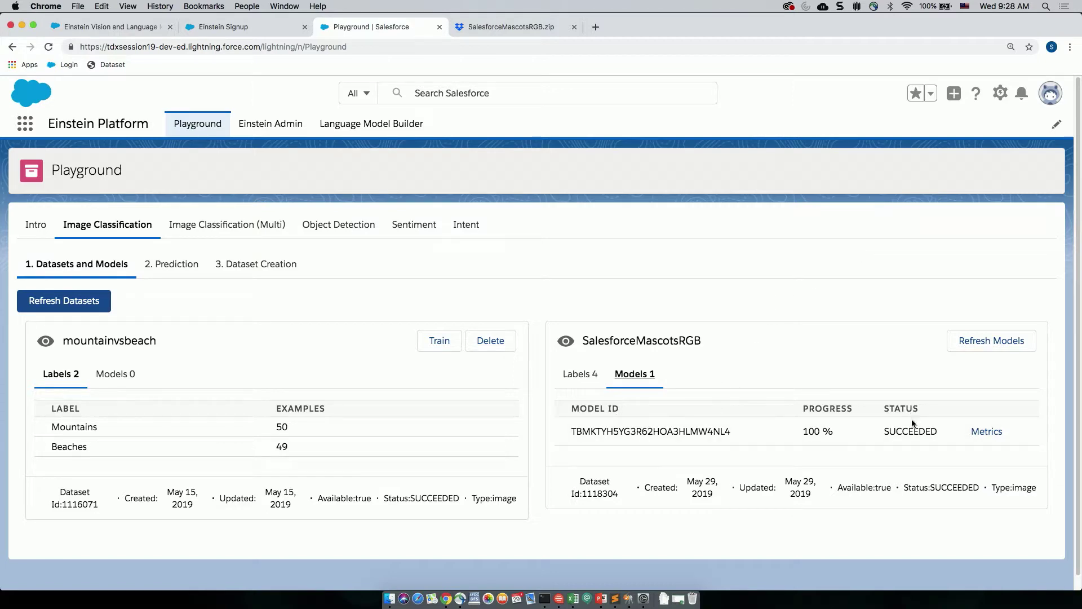
click(985, 431)
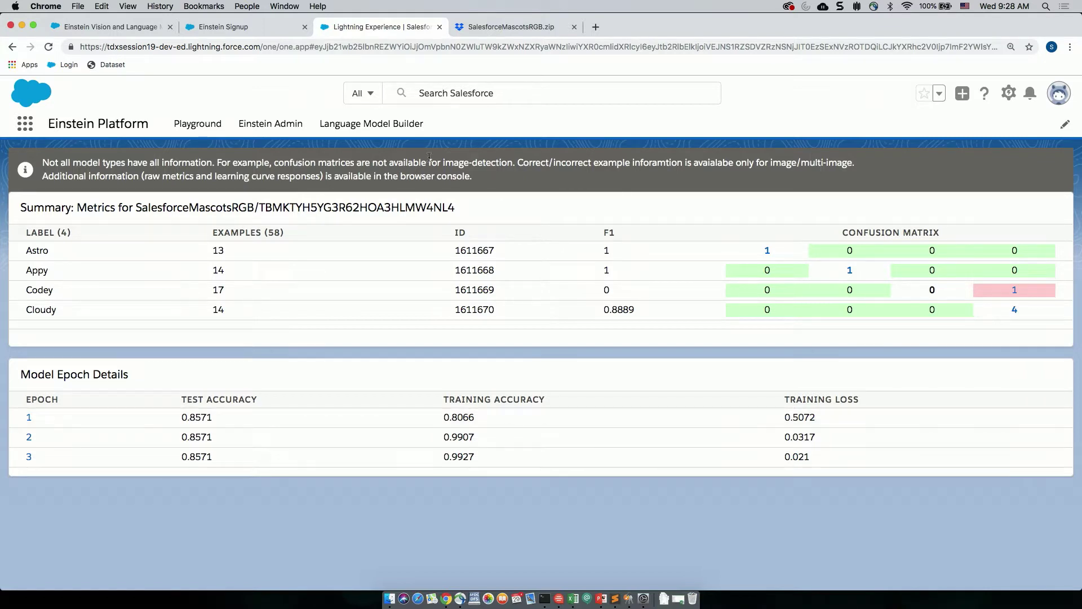
From the Playground home, bring up Image Classification Prediction and list models to choose SalesforceMascotsRGB.
click(199, 125)
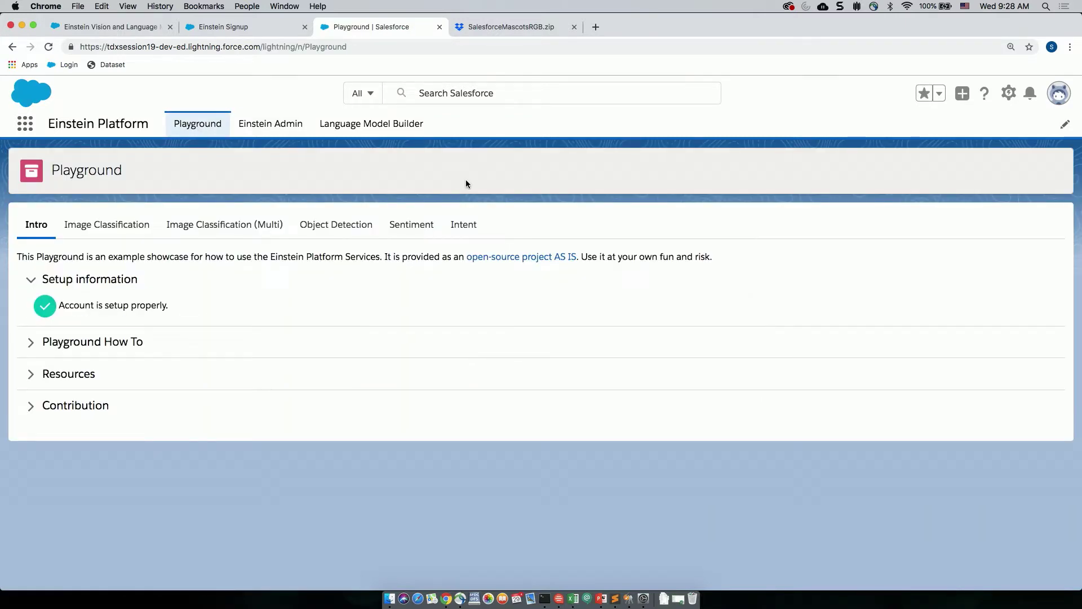
click(90, 227)
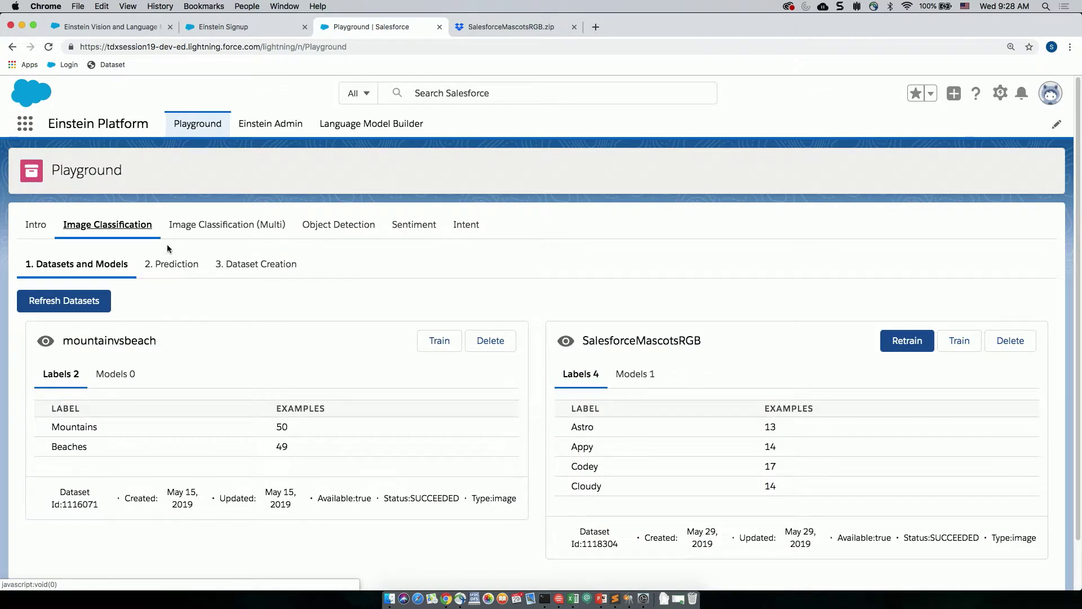
scroll(264, 251, down, 1)
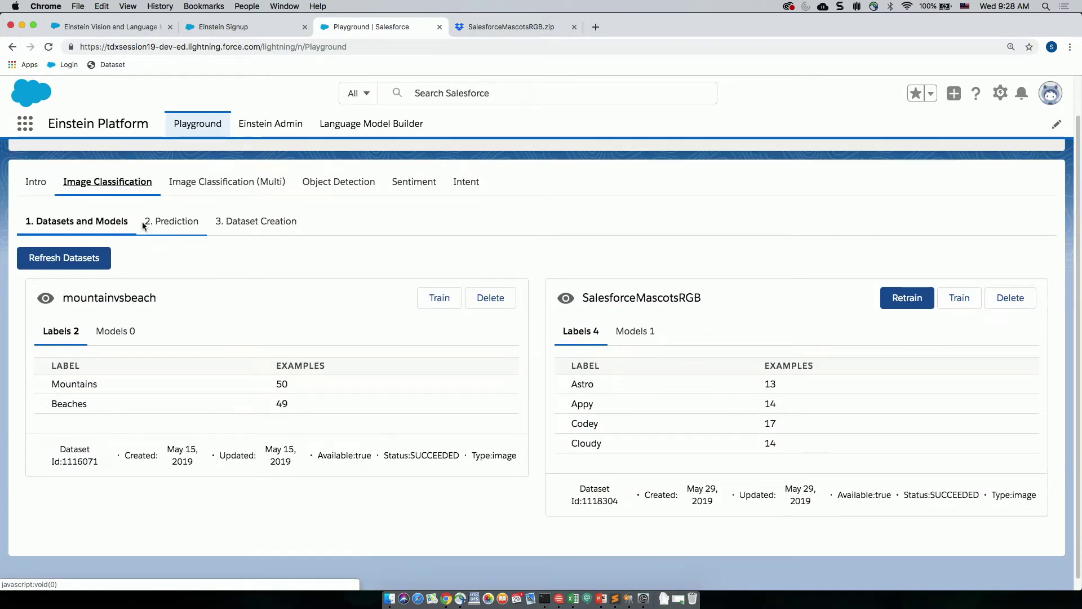
click(158, 228)
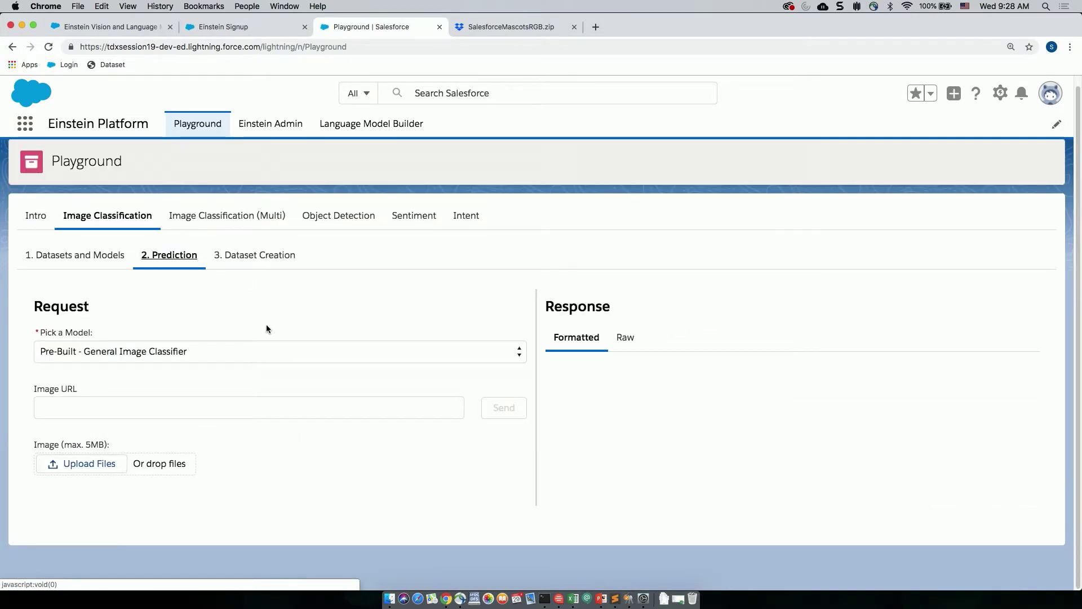
click(276, 352)
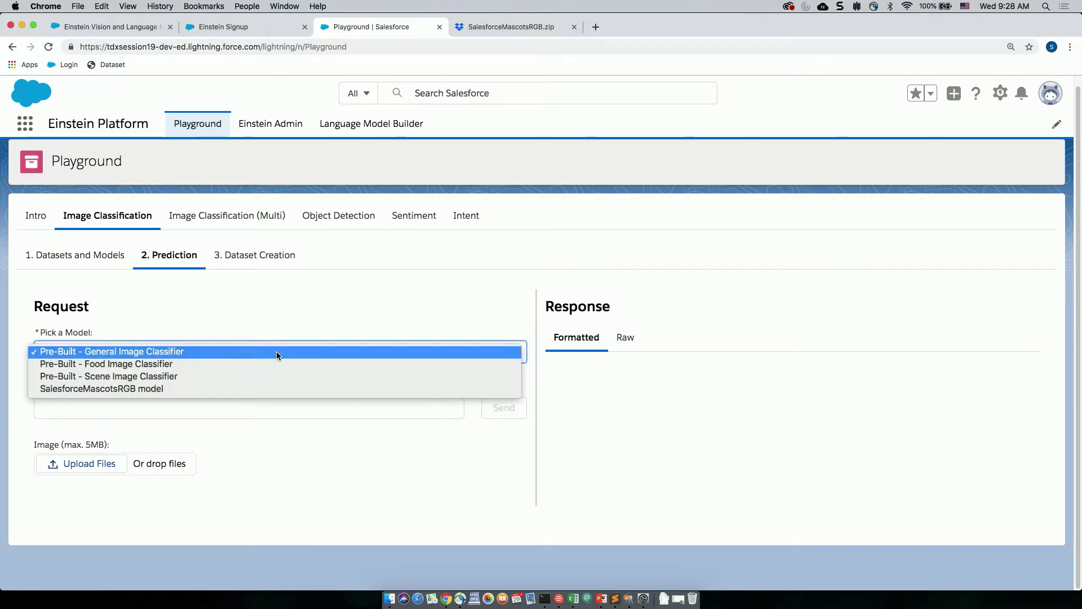
Select the SalesforceMascotsRGB model and upload codeytest.jpg from the desktop for prediction.
click(218, 388)
drag(735, 25, 655, 14)
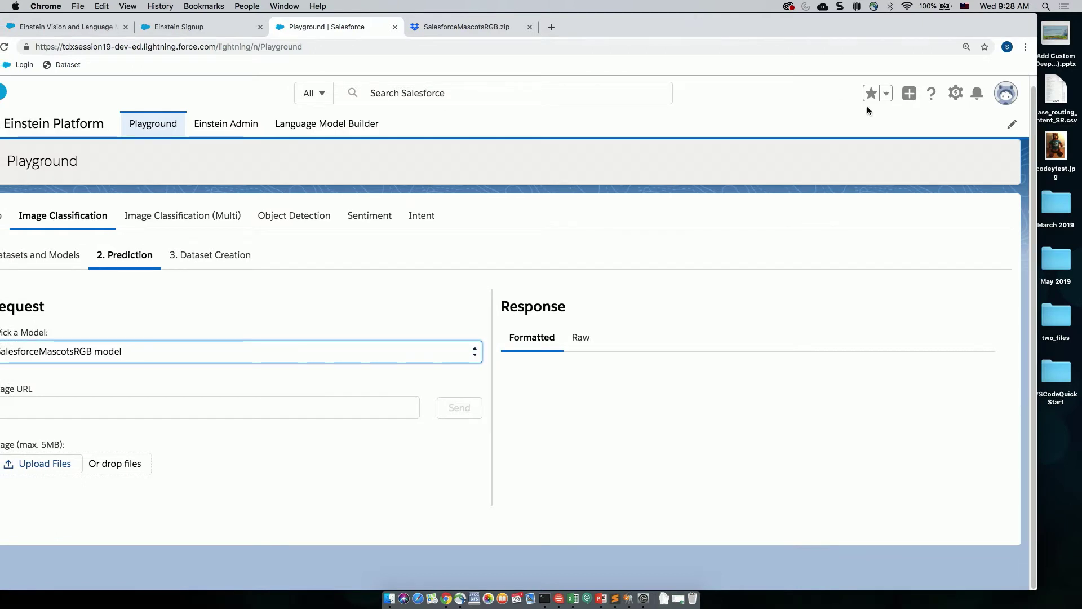
drag(1056, 151, 86, 464)
Review the formatted prediction (Codey 90%, Appy 9%) and maximise the browser window.
scroll(231, 350, down, 5)
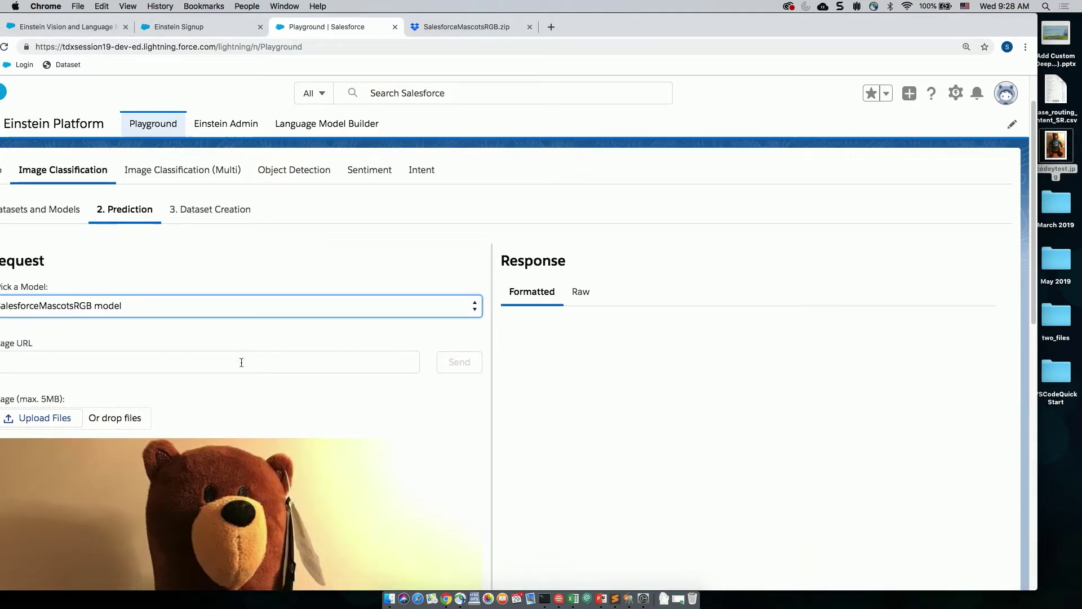
scroll(241, 361, up, 1)
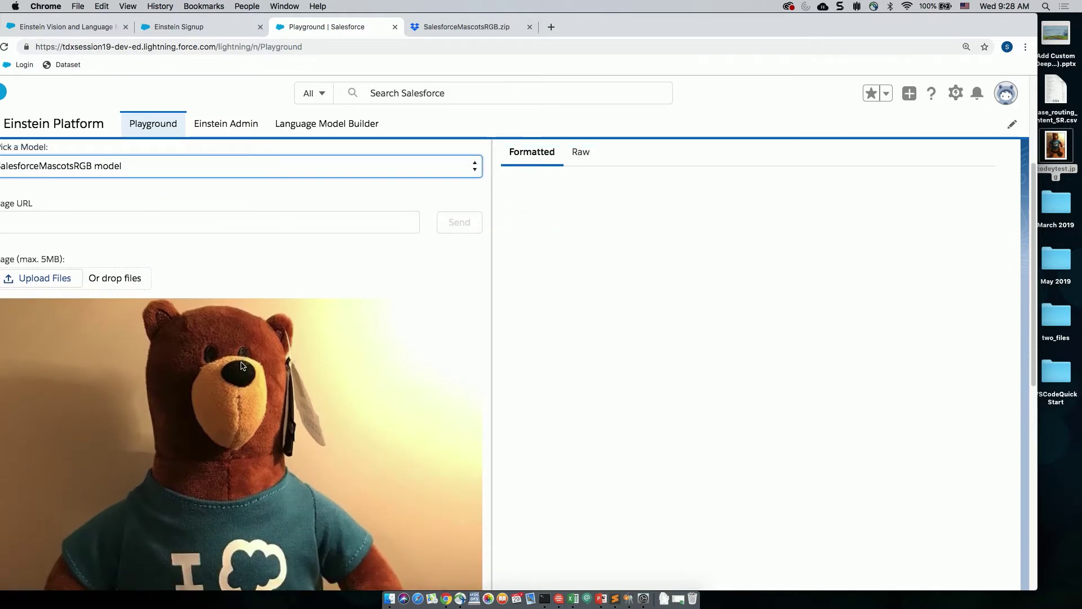
click(333, 333)
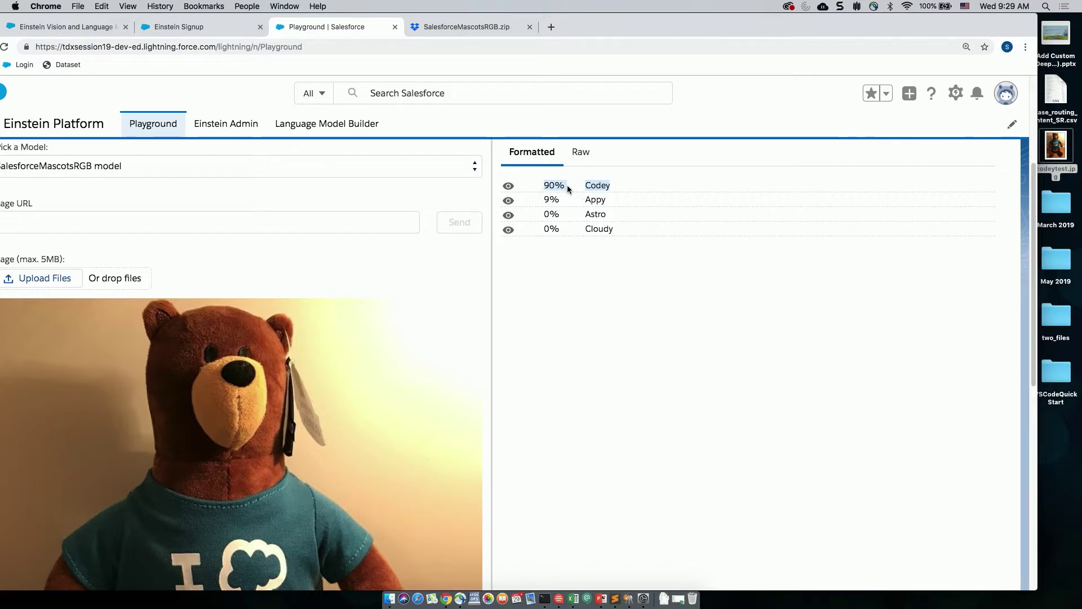
scroll(407, 322, up, 2)
scroll(407, 322, up, 1)
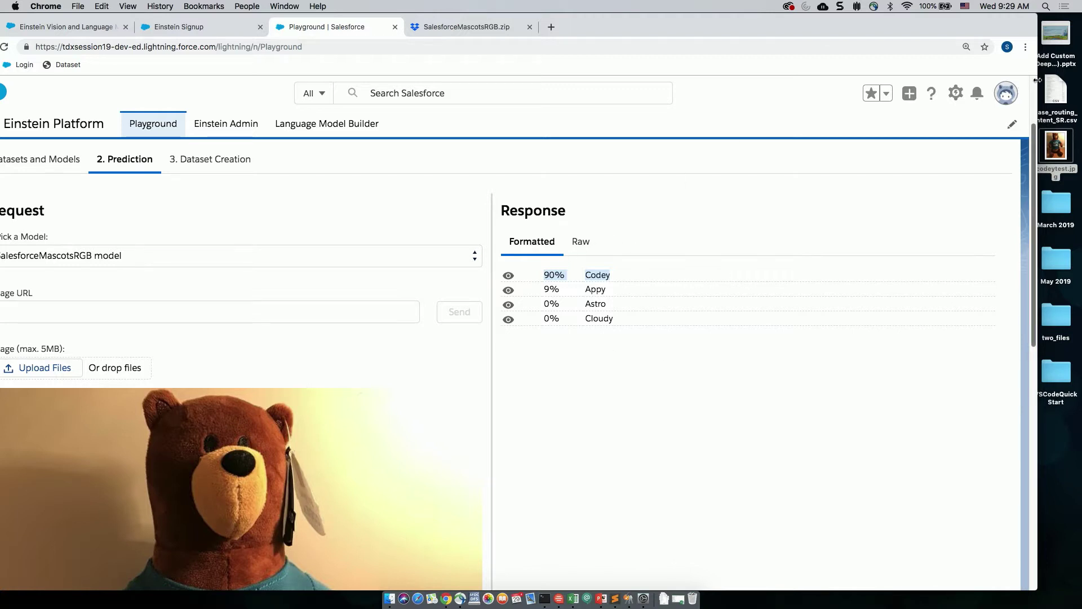
double_click(879, 26)
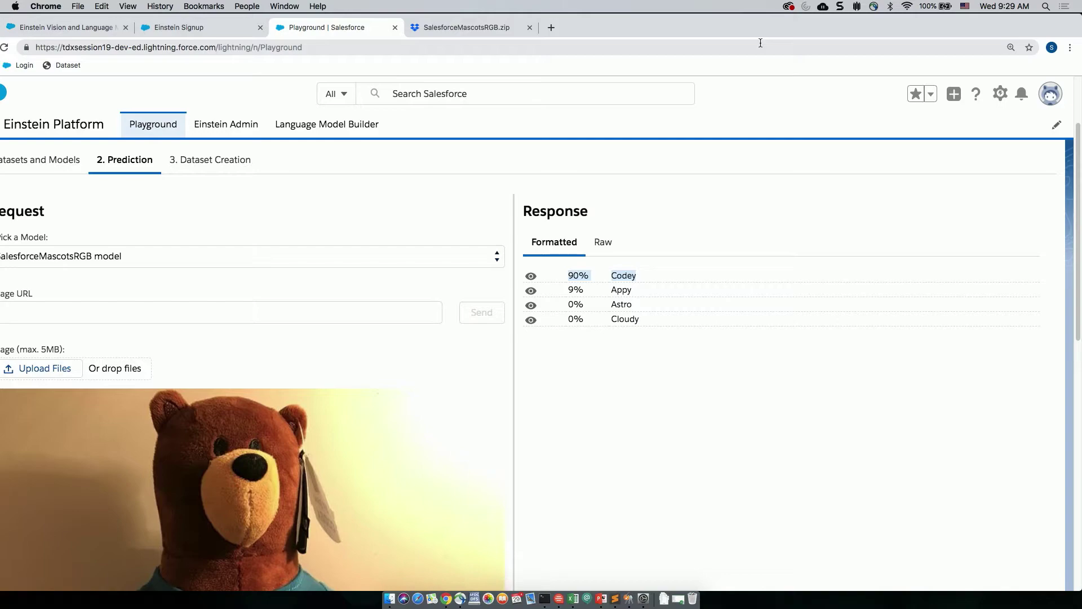
Switch to the desktop Space holding the PowerPoint presentation.
key(ctrl+Left)
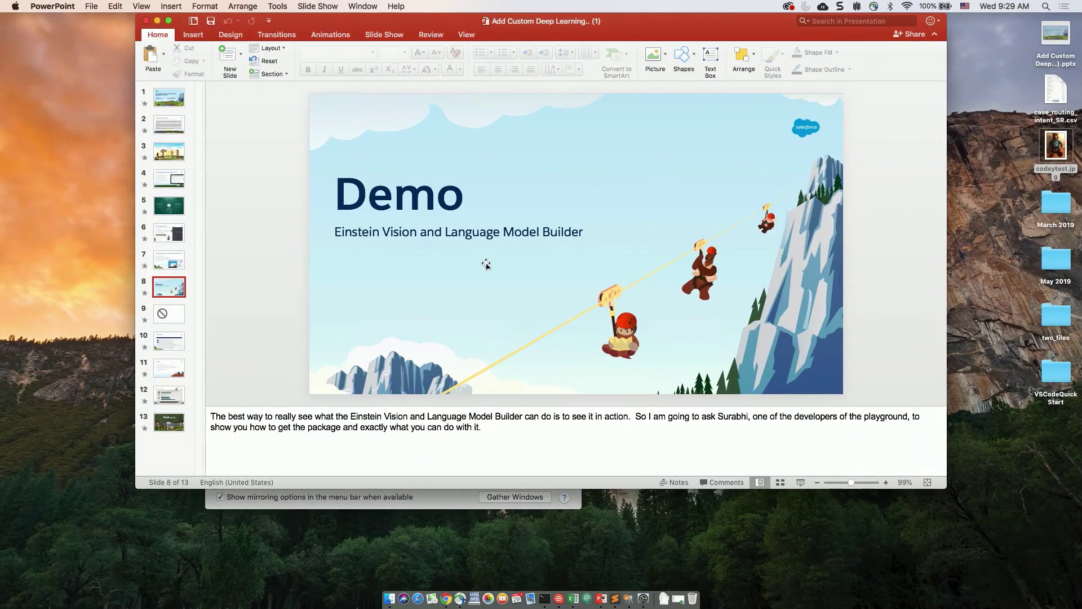